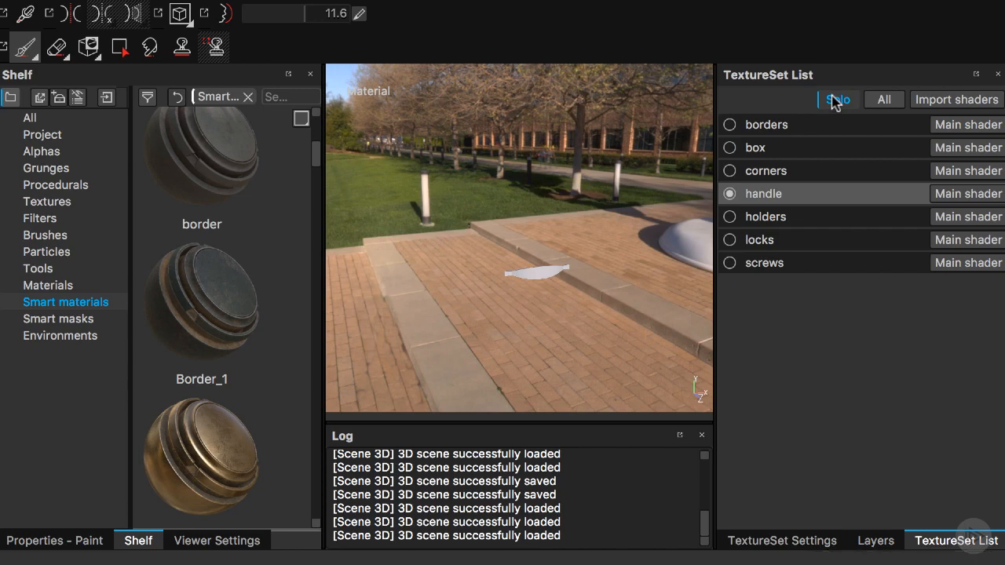
- Set the handle texture set's size to 1024
scroll(536, 283, up, 6)
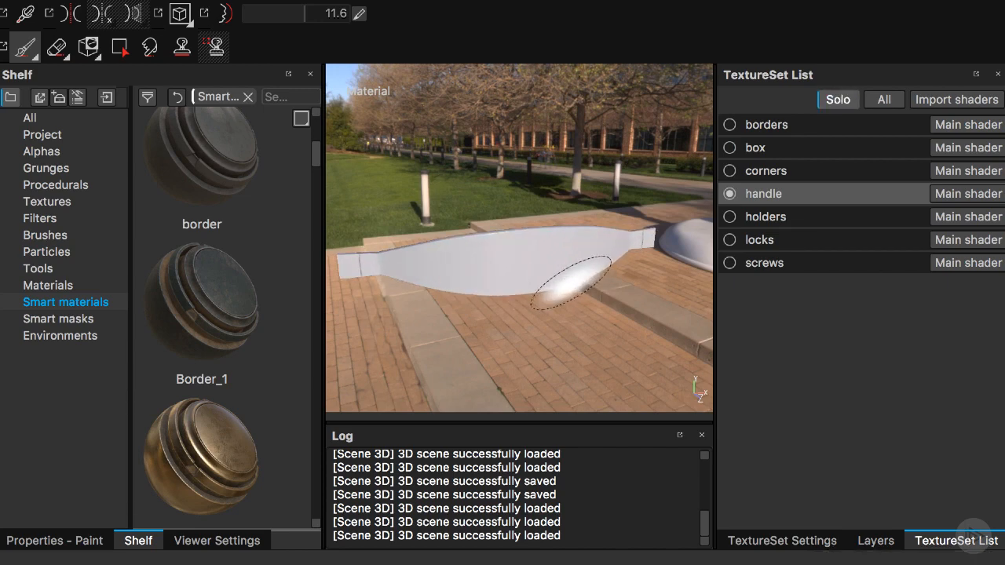
alt+drag(555, 274, 532, 244)
scroll(532, 244, up, 1)
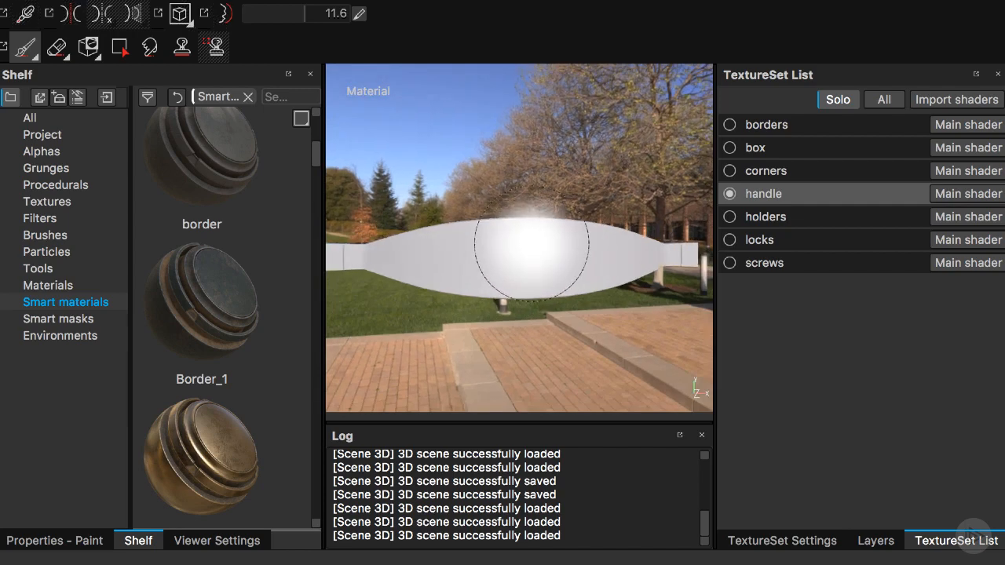
click(784, 542)
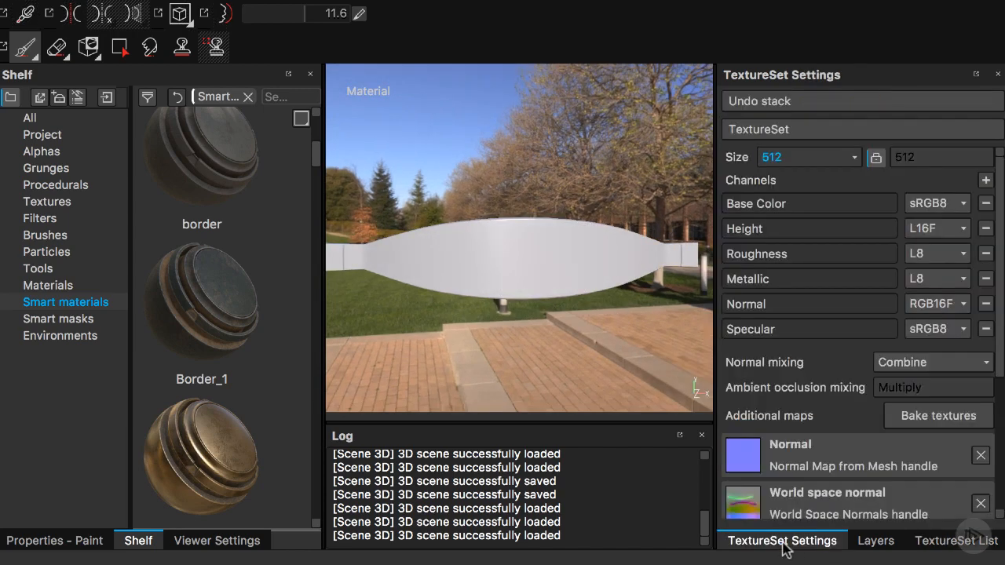
click(784, 161)
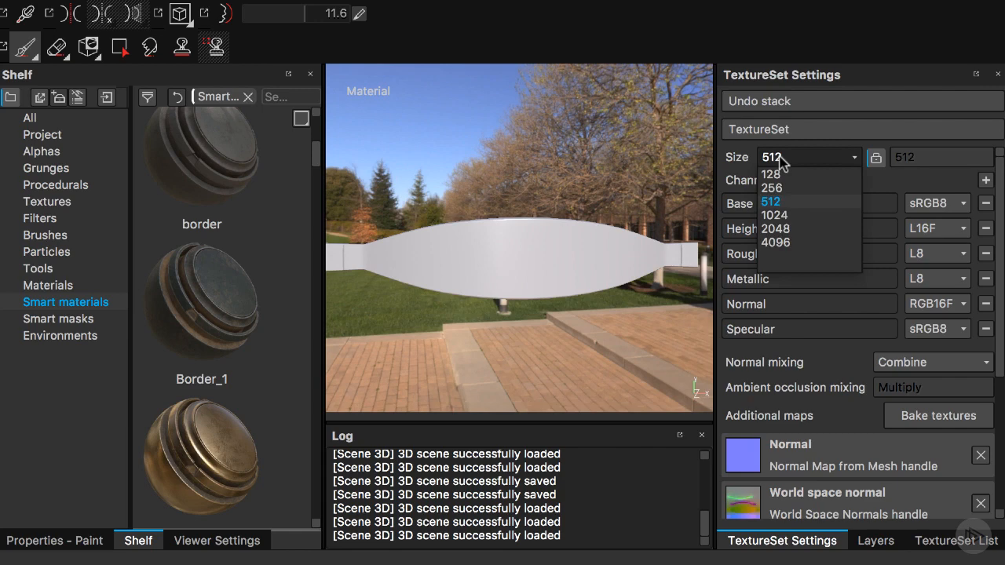
click(781, 215)
- Search the smart materials for "leather" and add Leather Stylized to the handle's layer stack beneath Layer 1
click(864, 547)
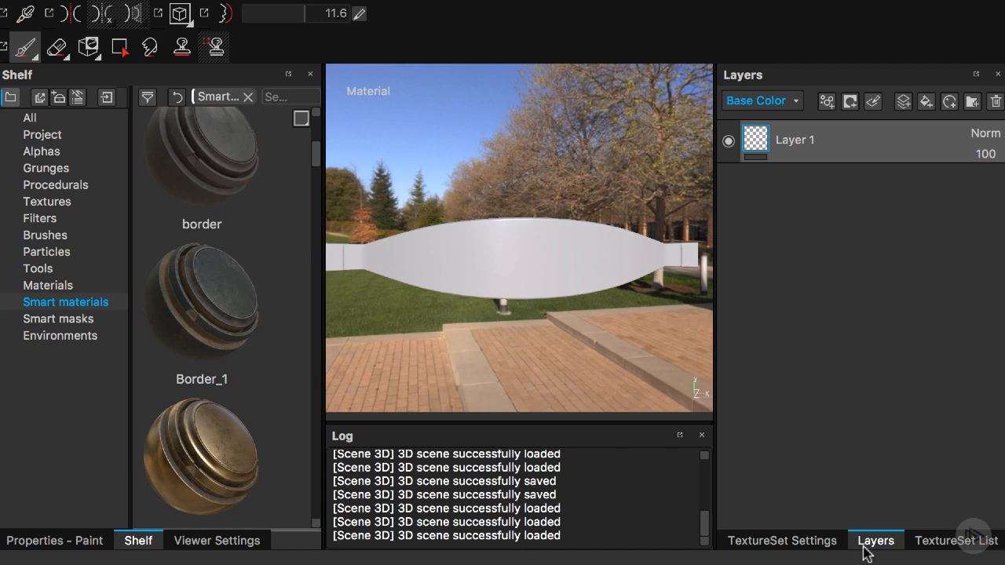
click(278, 96)
text(leathe)
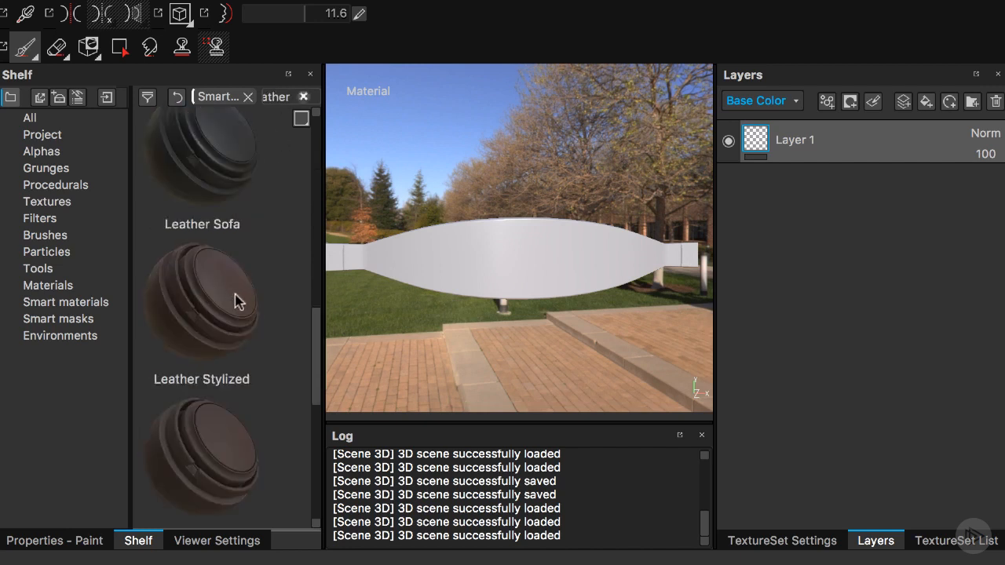
drag(215, 314, 799, 163)
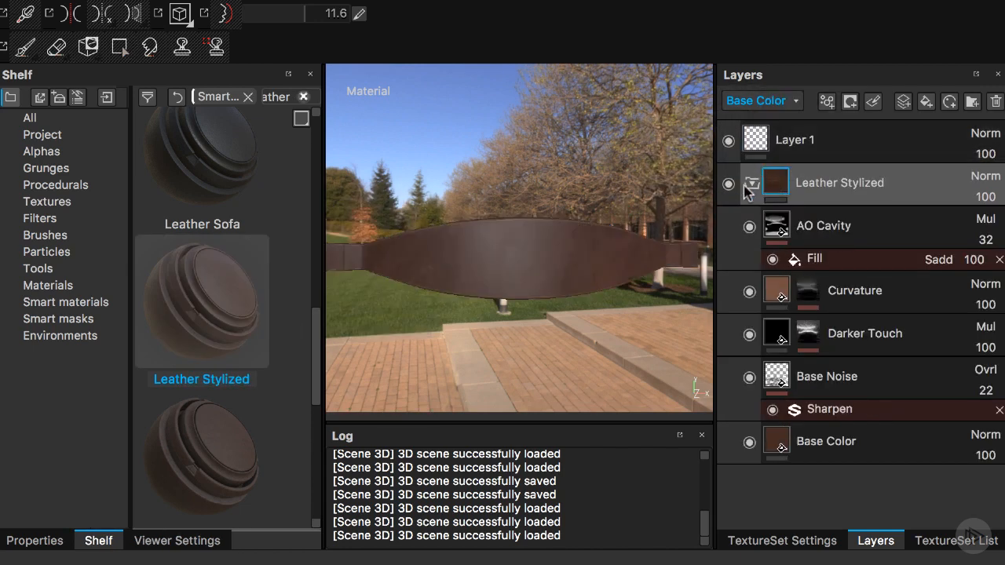
- Set the UV scale of the Base Noise layer in the Leather Stylized group to 36
shift+right_drag(568, 272, 602, 265)
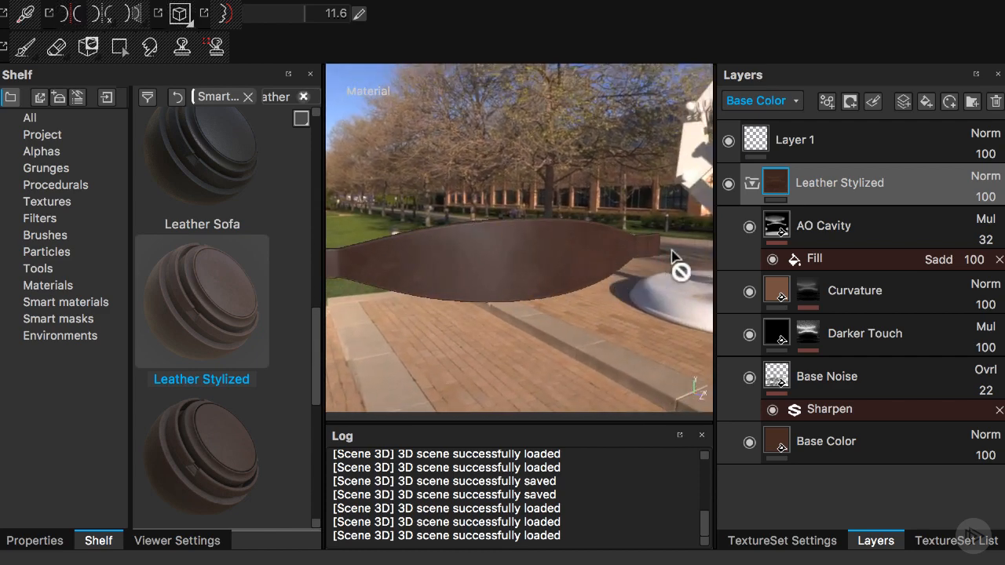
click(777, 379)
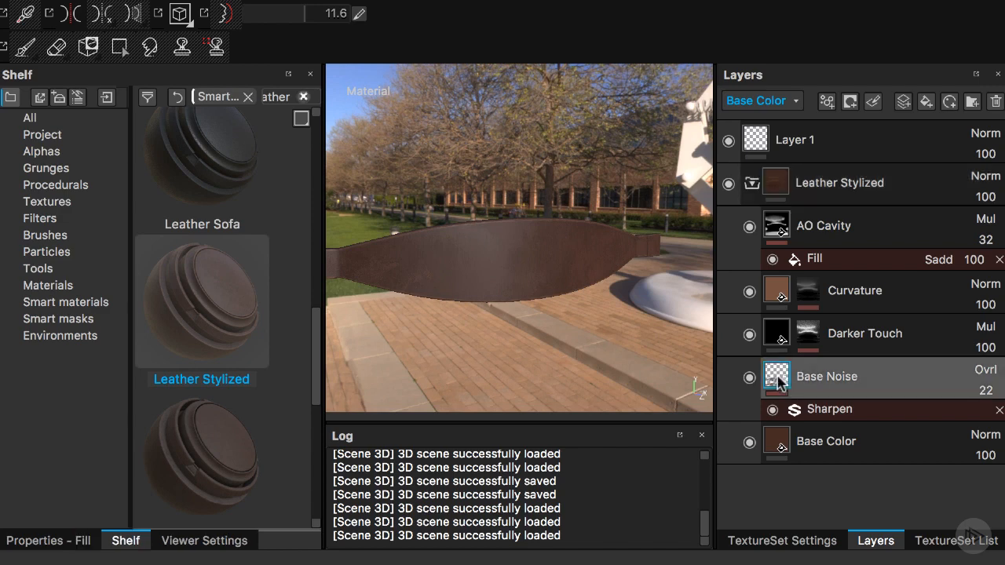
click(47, 540)
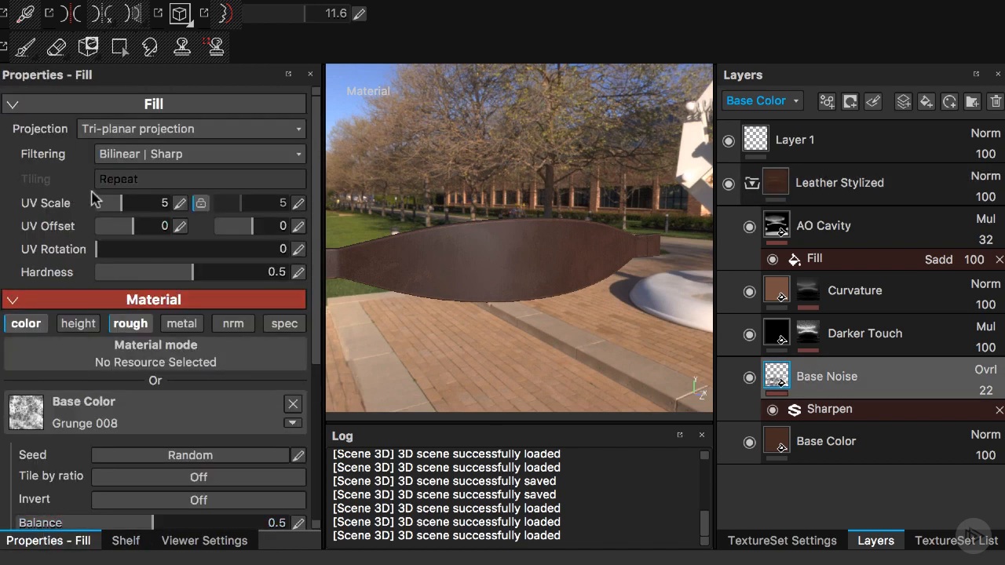
click(180, 203)
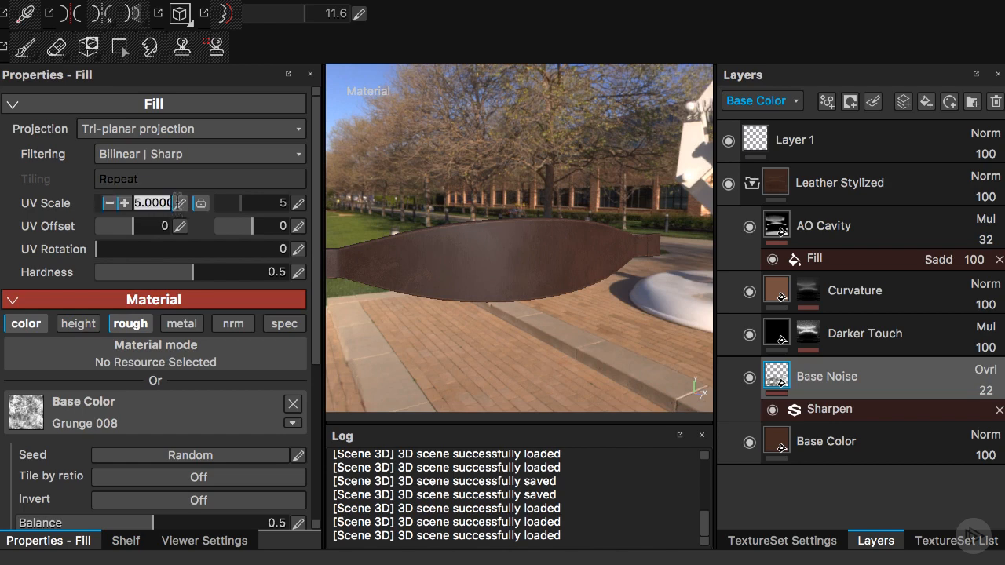
text(36)
key(Return)
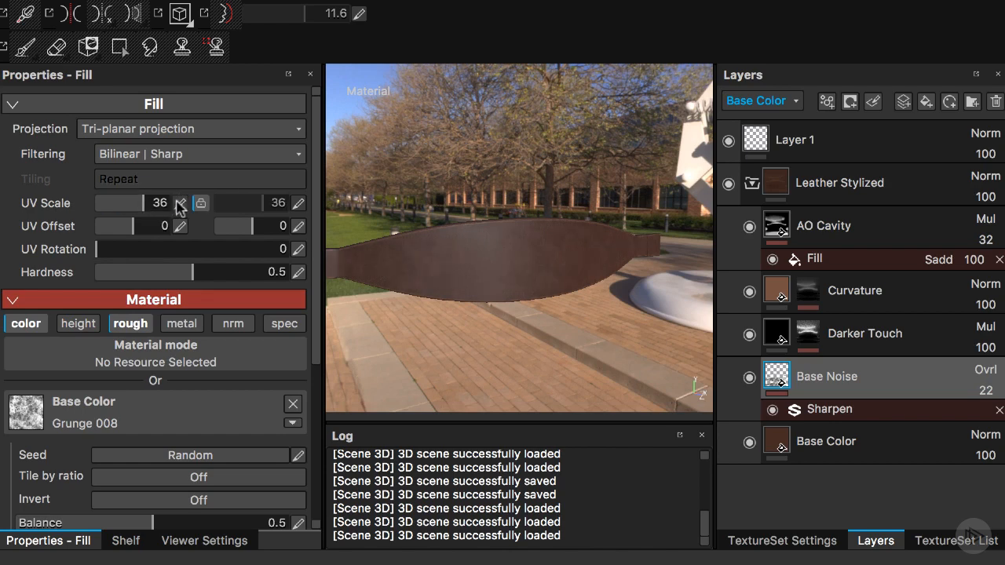
- Change the Leather Stylized group's Base Color layer to pure black, with RGB values of 0.000
mouse_move(610, 365)
alt+mouse_down()
mouse_move(581, 314)
mouse_move(577, 328)
mouse_move(627, 338)
mouse_move(513, 348)
mouse_move(489, 244)
mouse_move(603, 336)
mouse_move(622, 386)
mouse_move(651, 381)
mouse_move(652, 397)
alt+mouse_up()
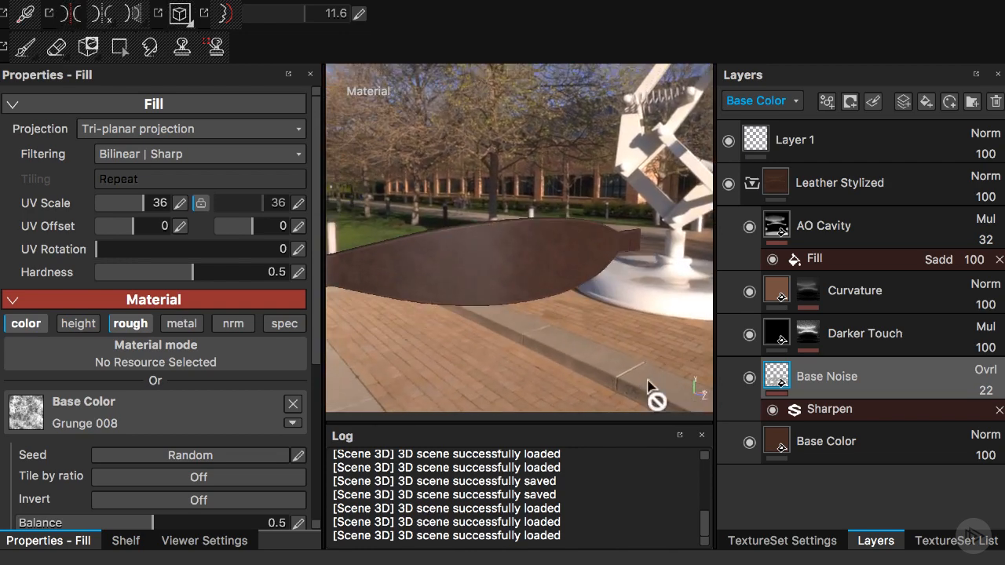
click(776, 445)
click(174, 441)
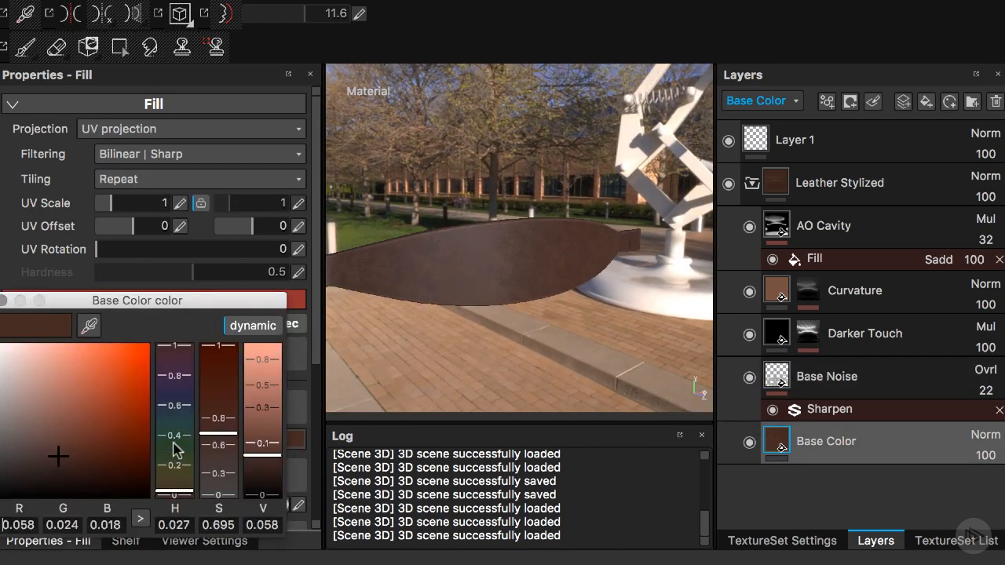
drag(197, 300, 332, 161)
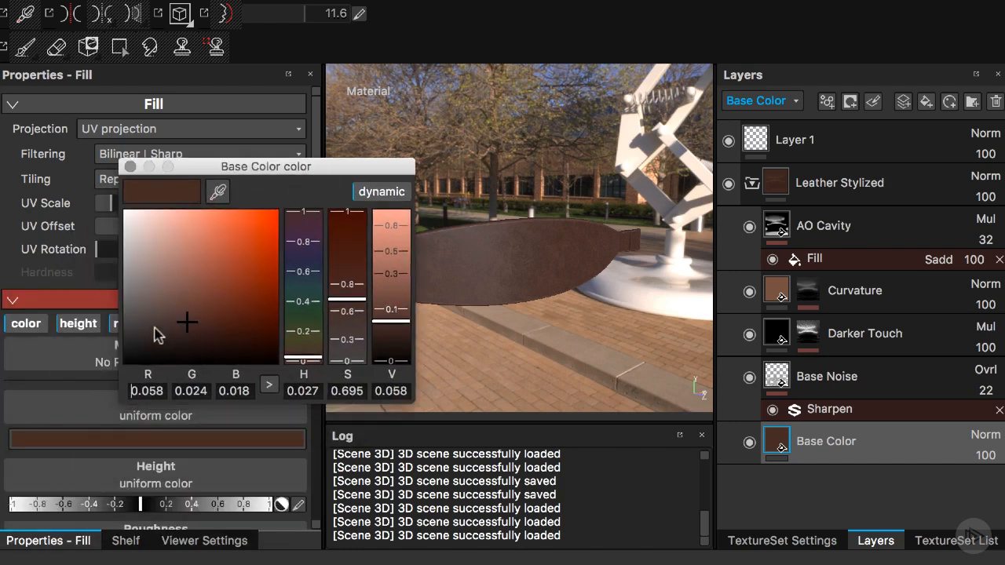
drag(157, 332, 112, 362)
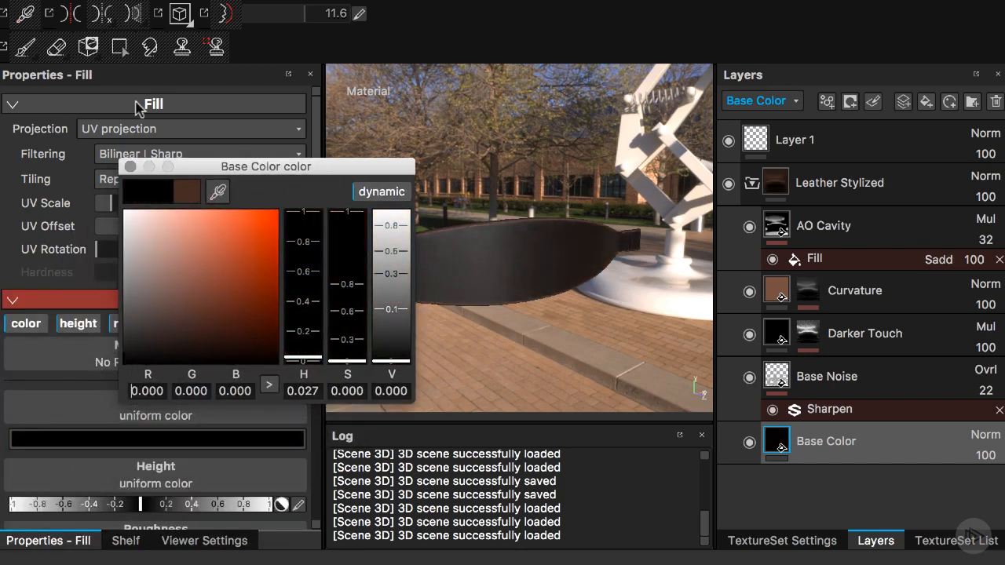
click(130, 167)
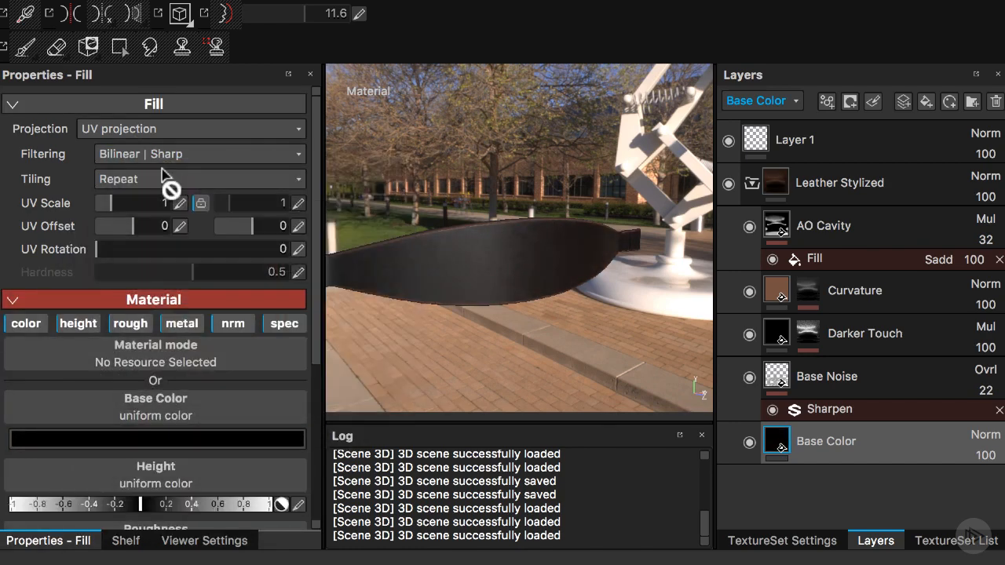
- Change the Curvature layer's base color to a neutral dark grey with RGB values of 0.087
click(777, 292)
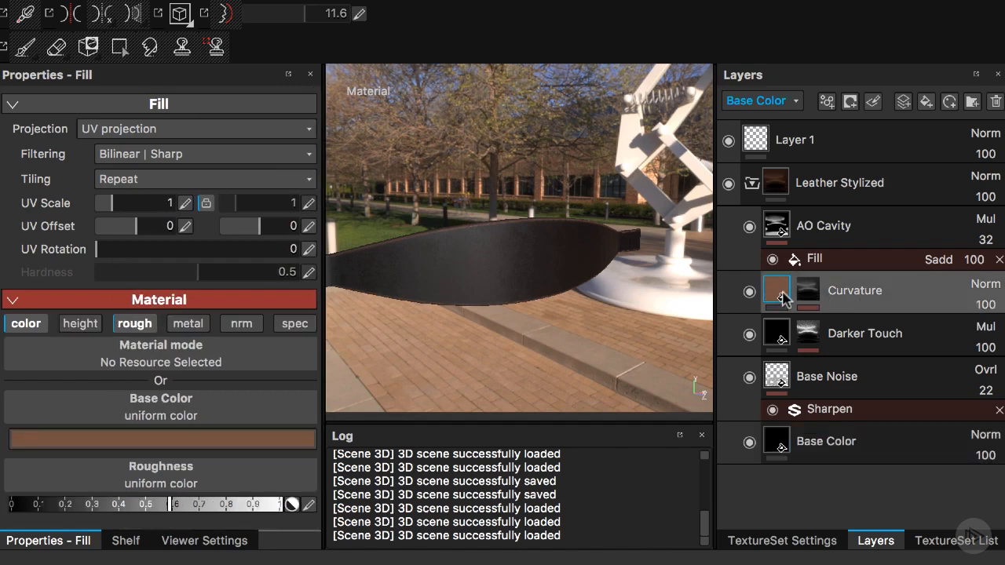
click(168, 439)
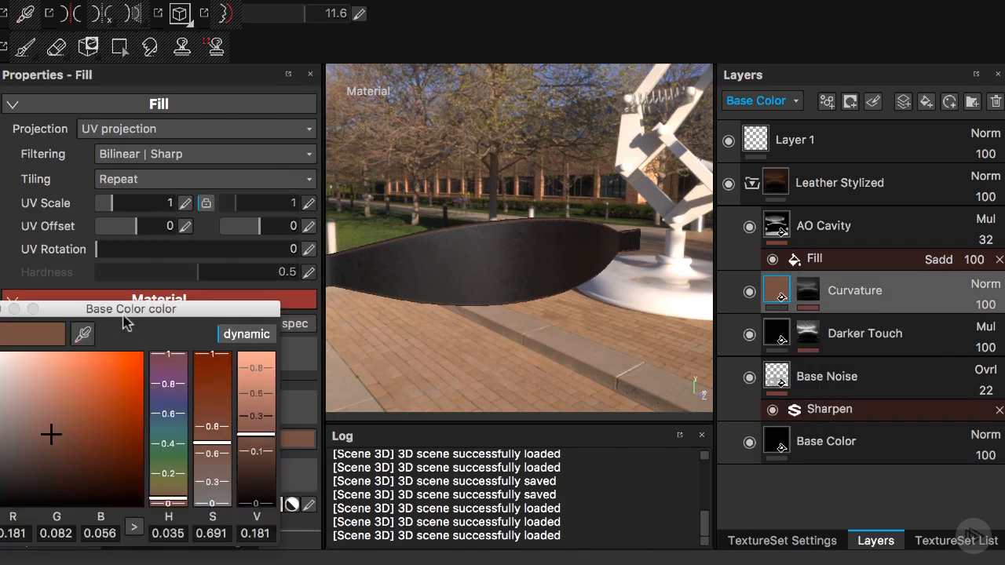
drag(123, 316, 195, 287)
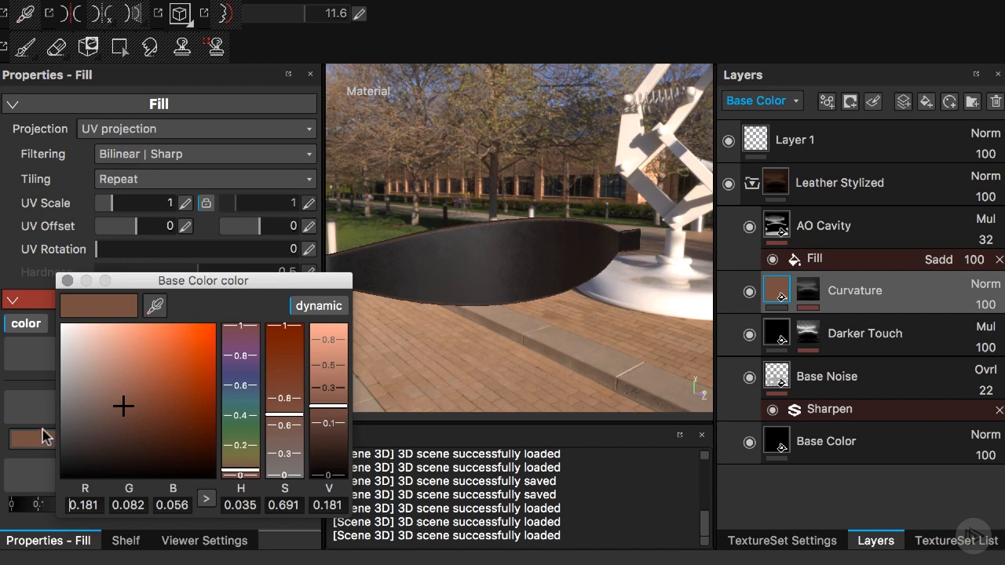
drag(92, 438, 62, 428)
click(67, 281)
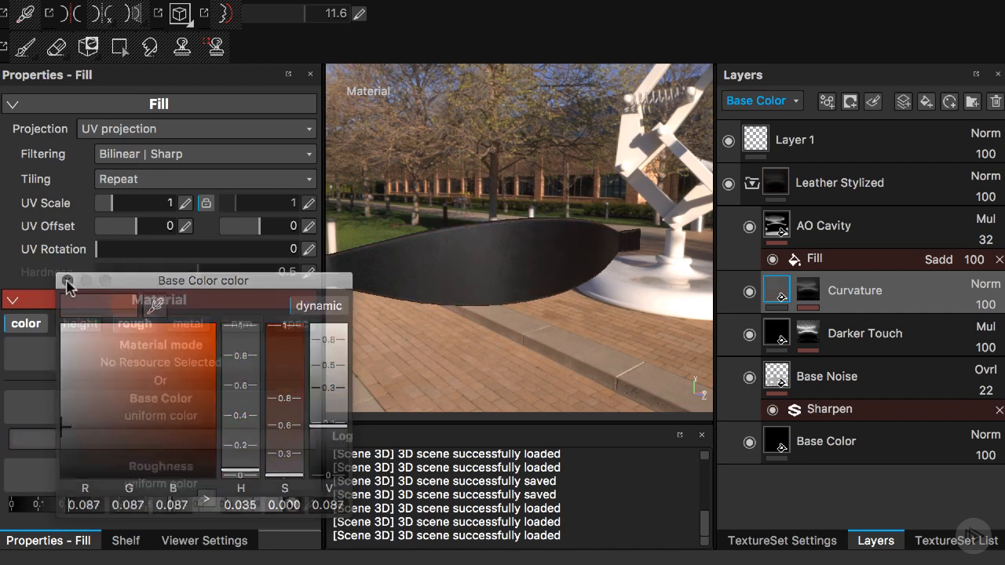
- Collapse the Leather Stylized group and add the Leatherette Damaged smart material directly above it
alt+drag(467, 248, 516, 208)
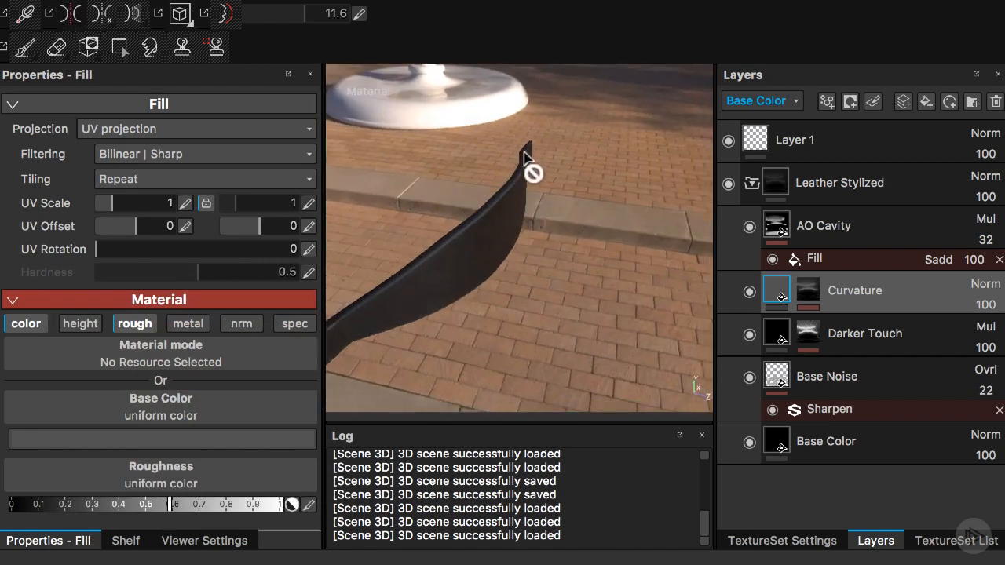
alt+drag(572, 274, 599, 235)
click(751, 183)
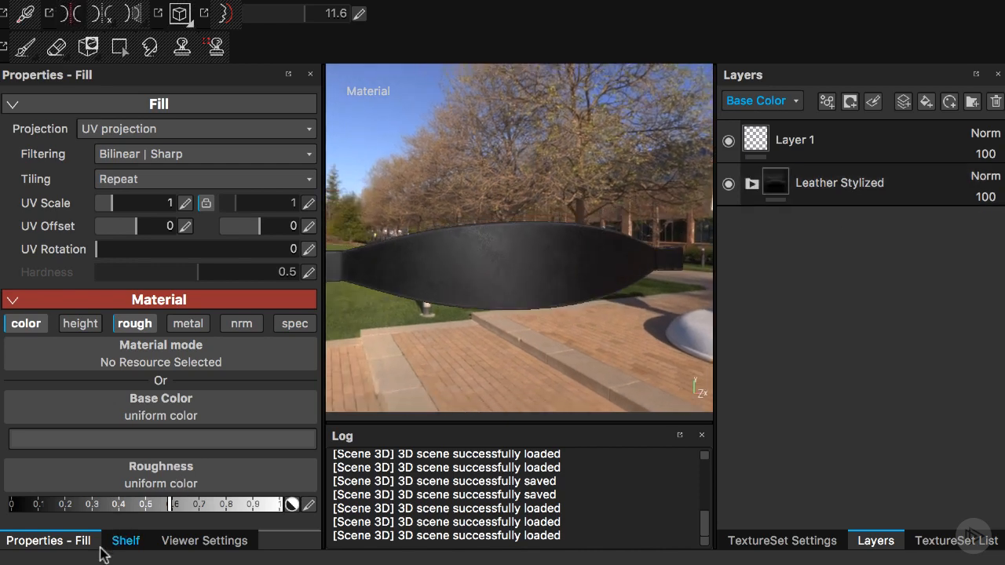
click(125, 542)
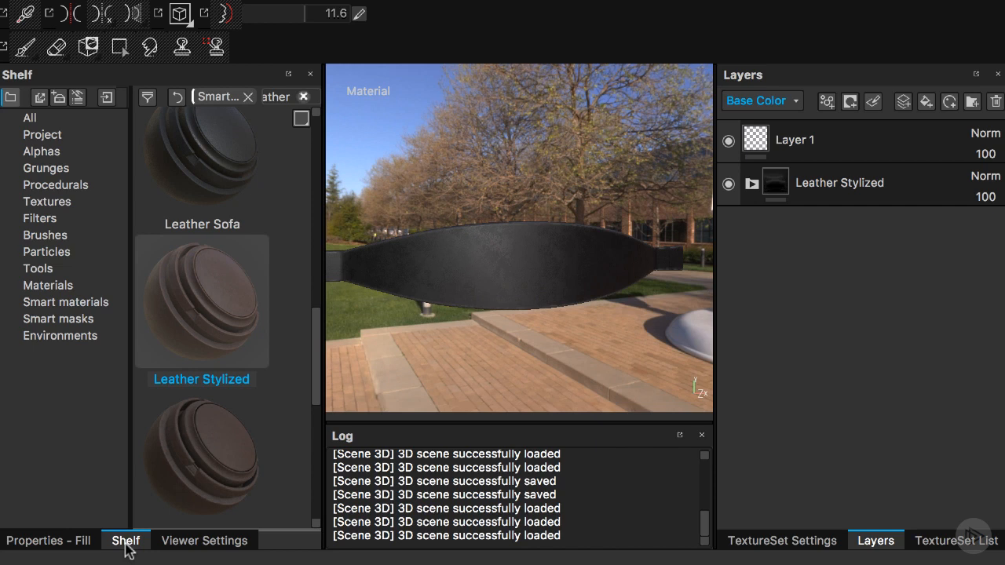
scroll(238, 417, down, 6)
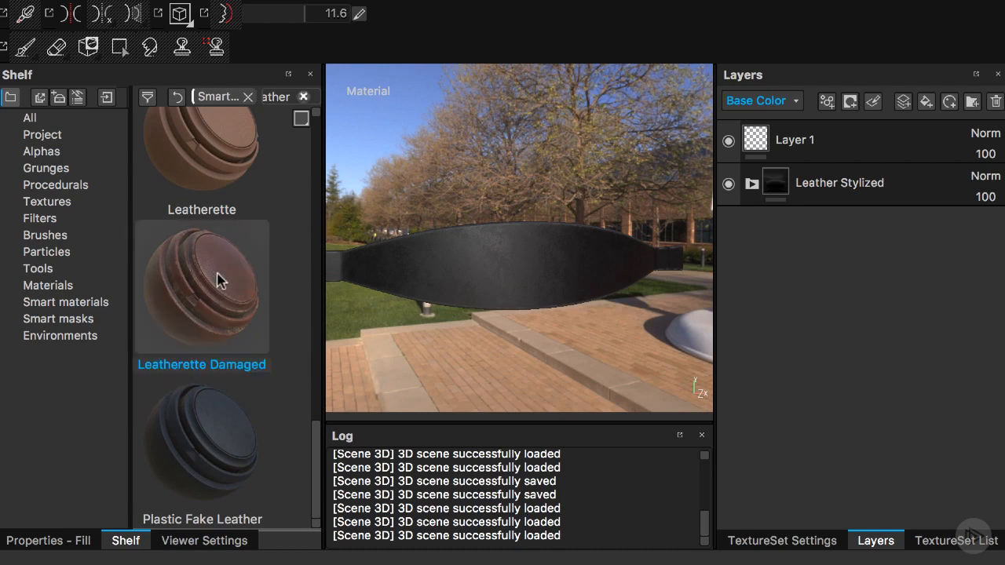
drag(215, 278, 774, 149)
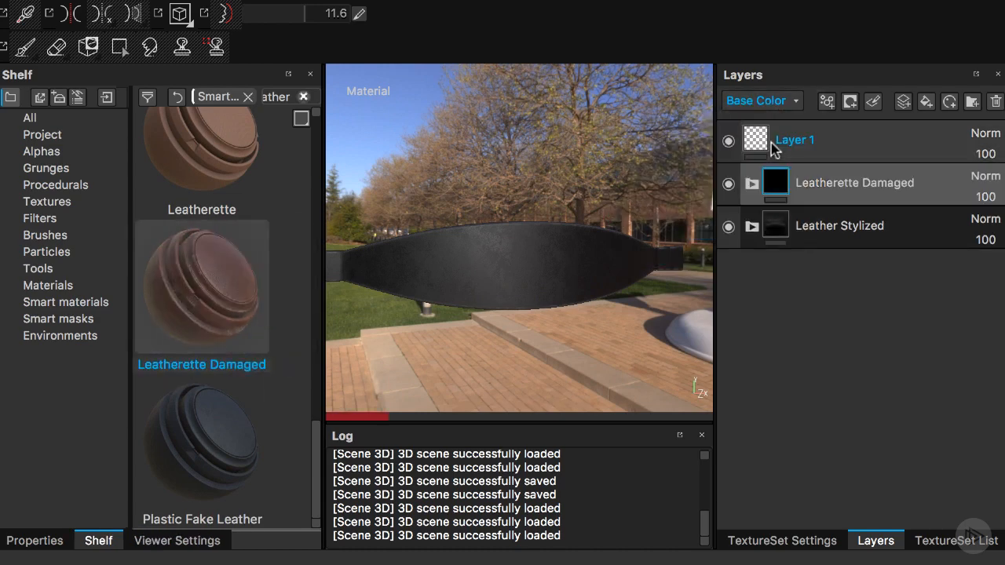
- Set the UV scale of the Leather Pattern layer in the Leatherette Damaged group to 40
mouse_move(596, 270)
alt+mouse_down()
mouse_move(615, 267)
mouse_move(597, 246)
mouse_move(609, 267)
alt+mouse_up()
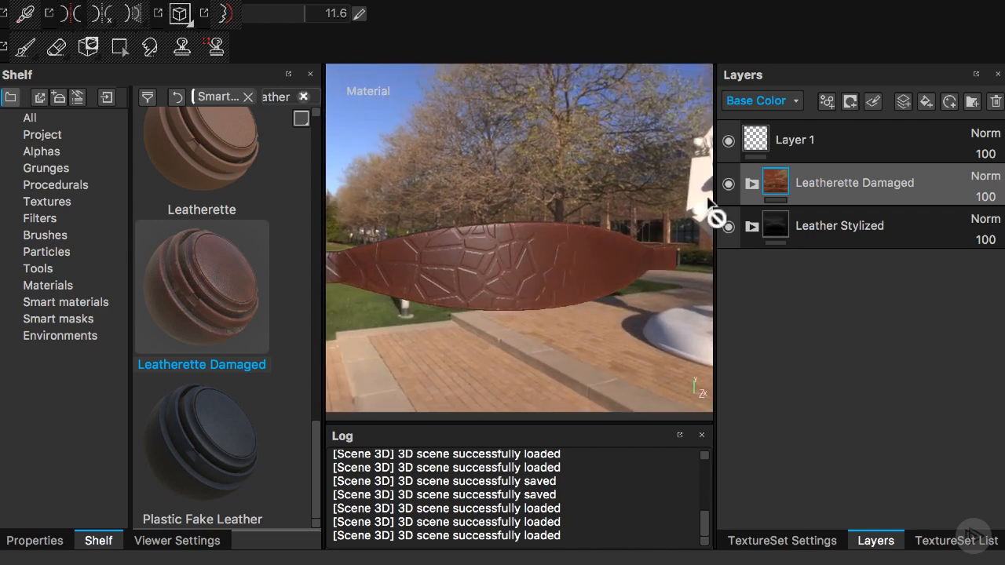
click(751, 185)
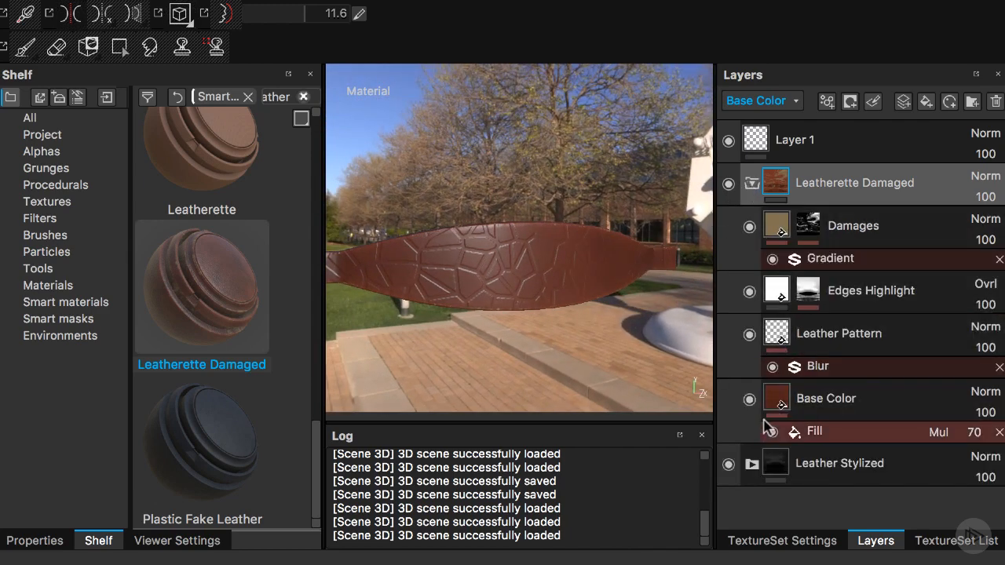
click(831, 350)
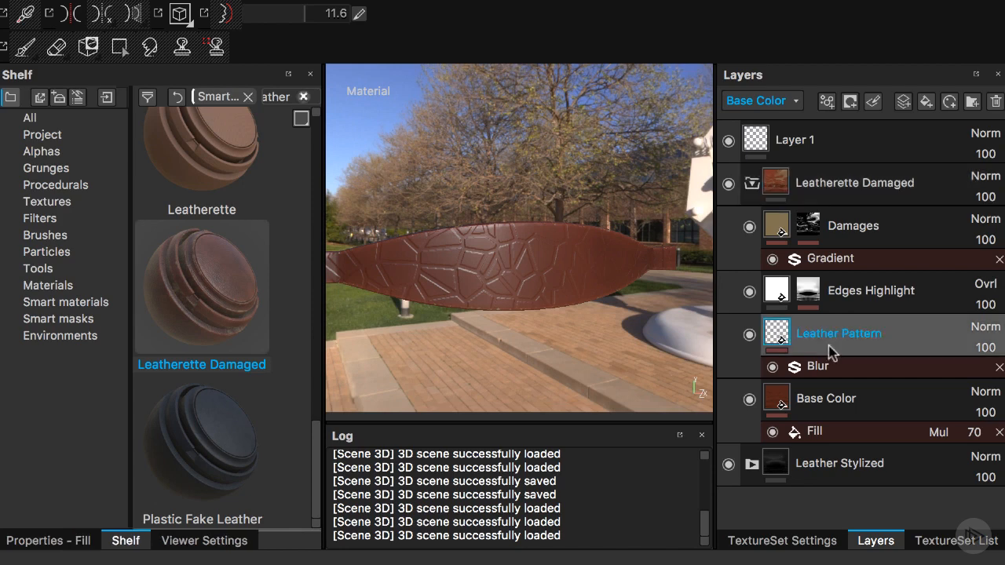
click(51, 541)
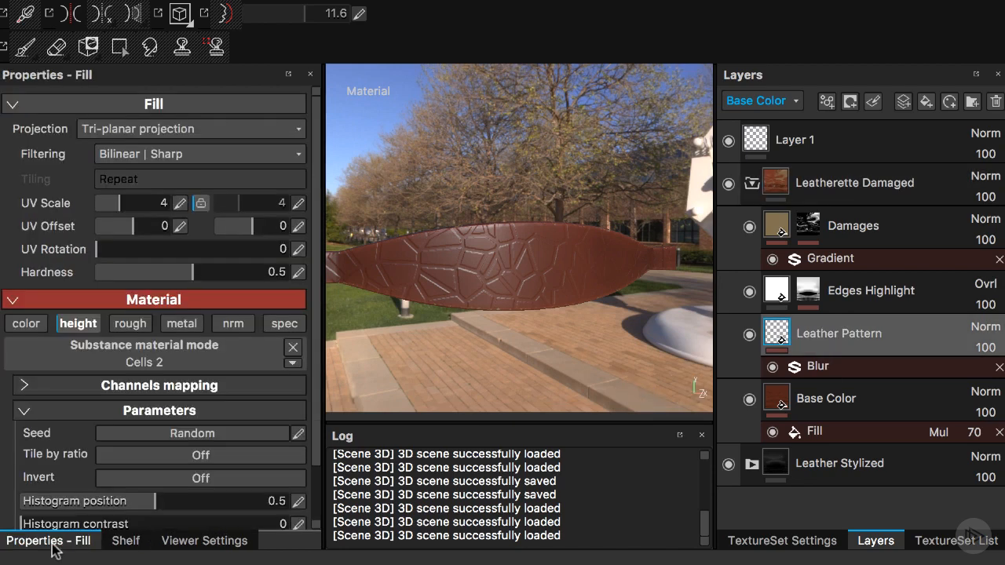
click(183, 202)
text(4)
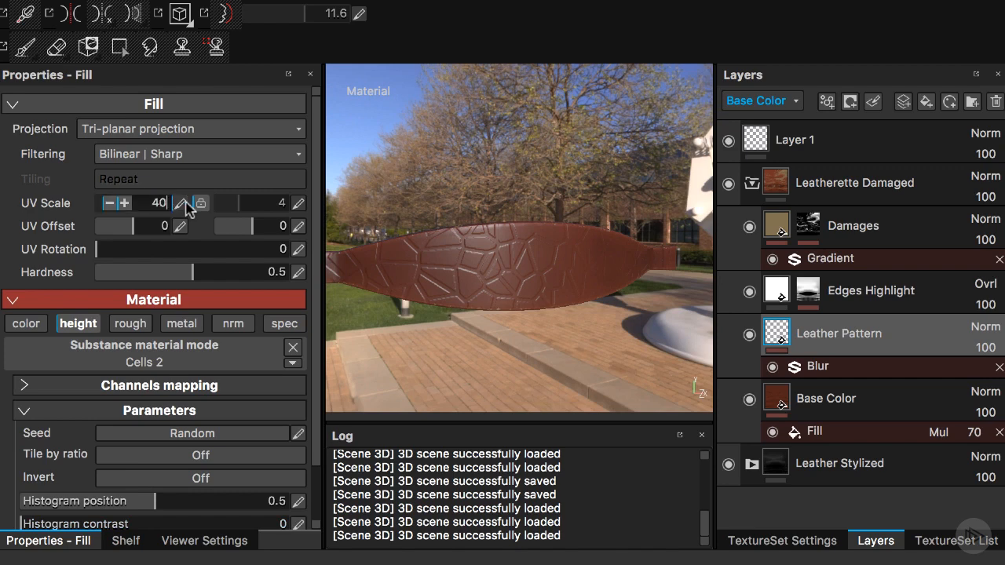
text(0)
key(Return)
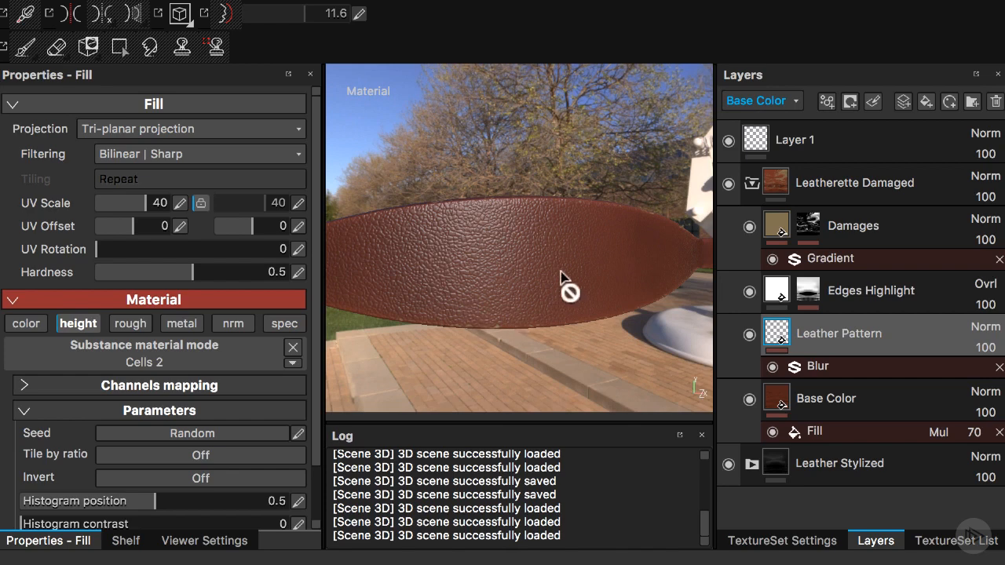
- Change the Leatherette Damaged group's Base Color layer to pure black, with RGB values of 0.000
click(776, 398)
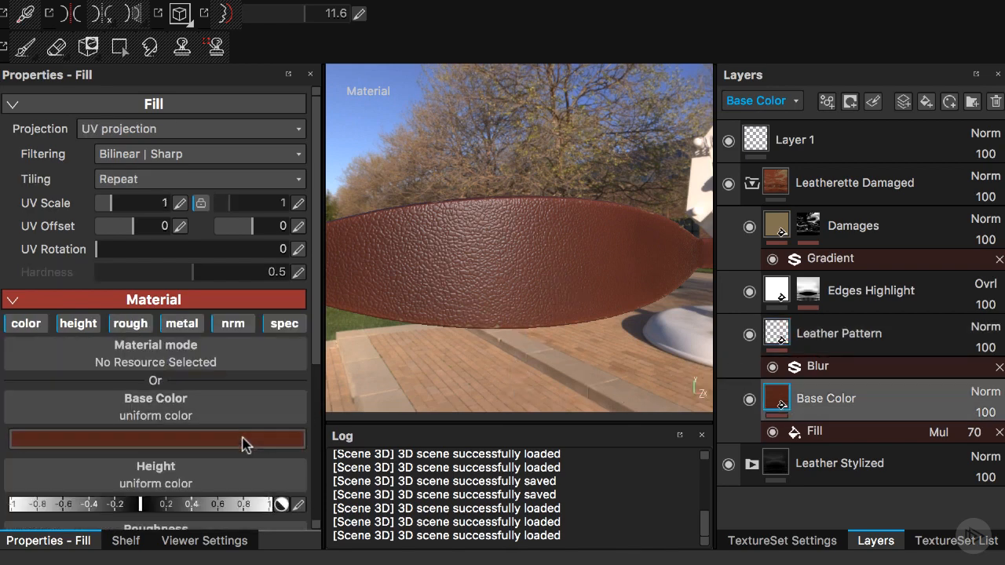
click(242, 444)
drag(184, 431, 22, 527)
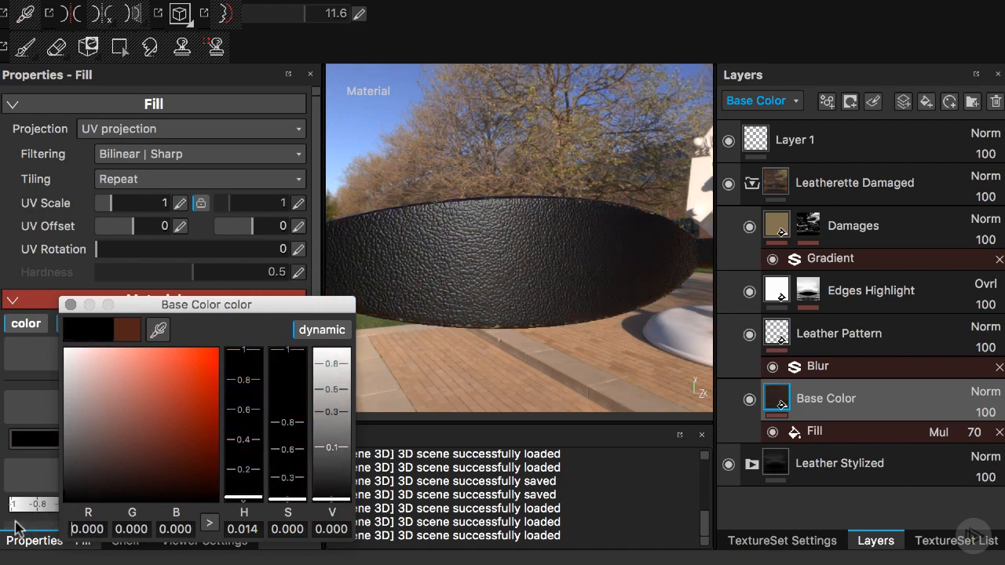
click(71, 305)
mouse_move(393, 267)
alt+mouse_down()
mouse_move(588, 348)
mouse_move(534, 365)
mouse_move(489, 265)
alt+mouse_up()
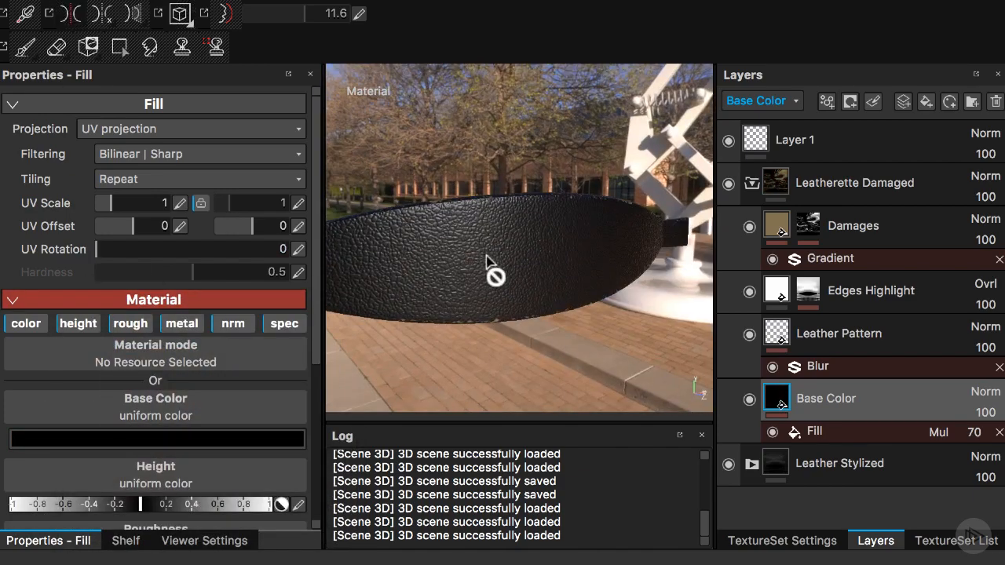
- Collapse the Leatherette Damaged group and set its Base Color channel blending mode to Disable
click(778, 184)
click(751, 185)
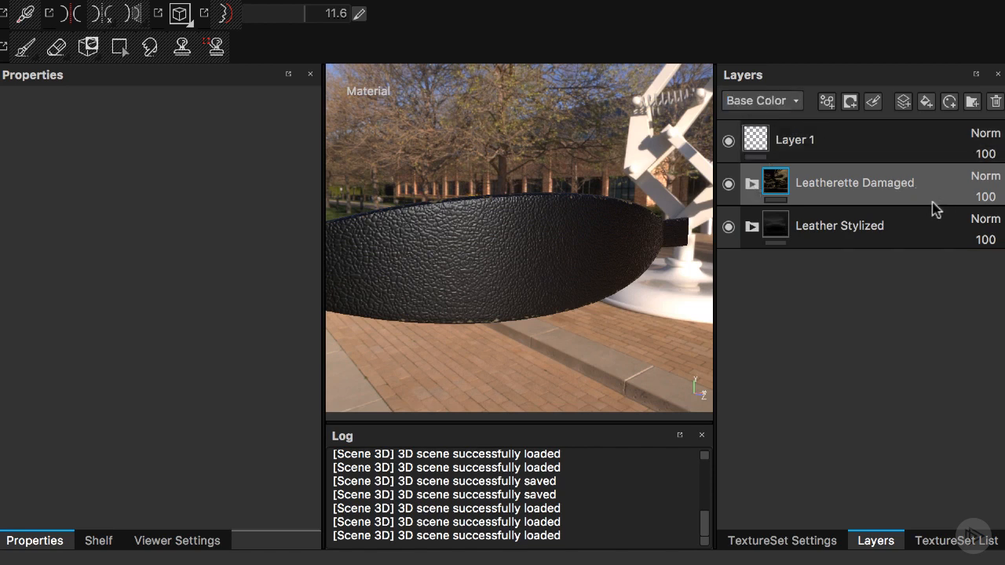
click(982, 178)
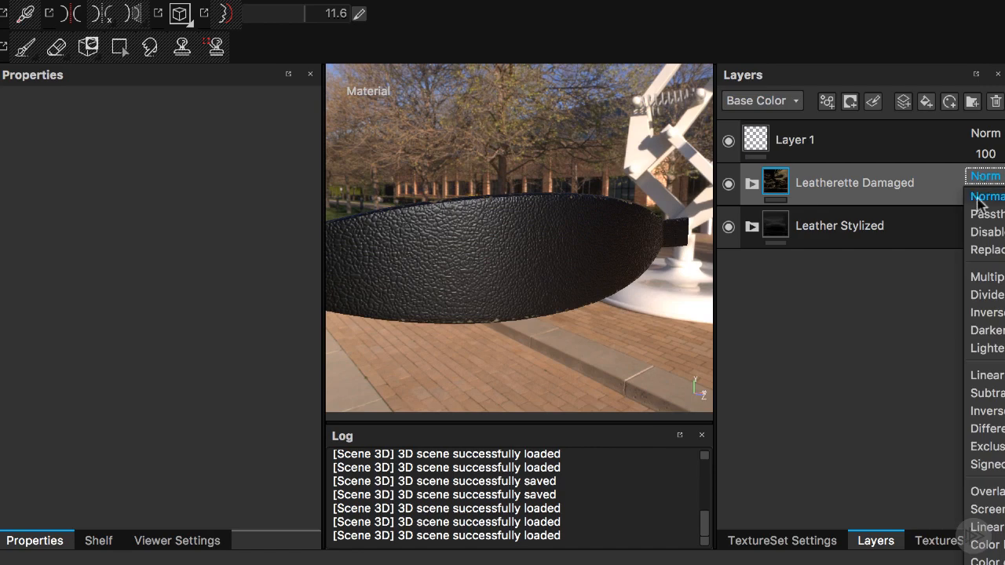
click(981, 231)
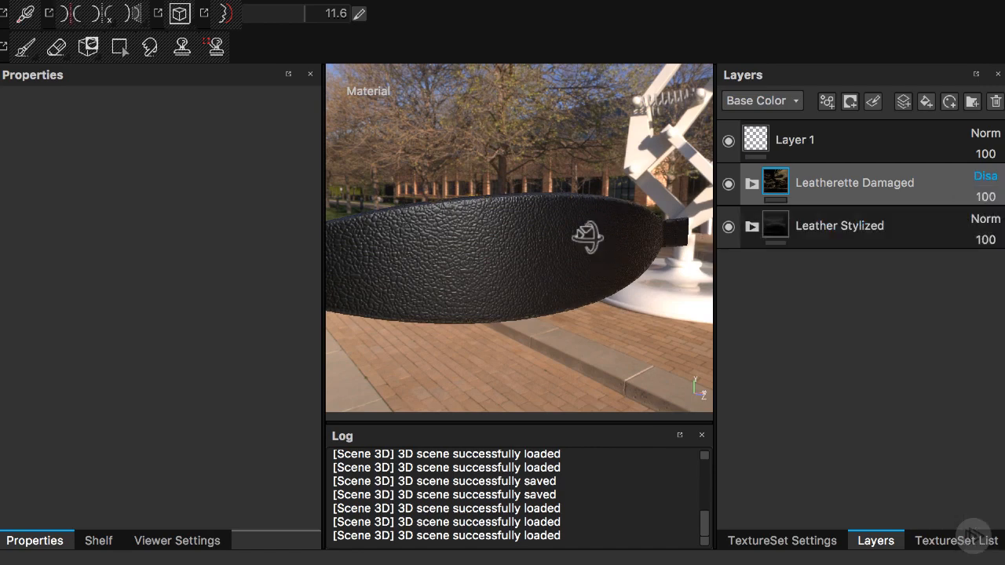
alt+drag(589, 233, 542, 177)
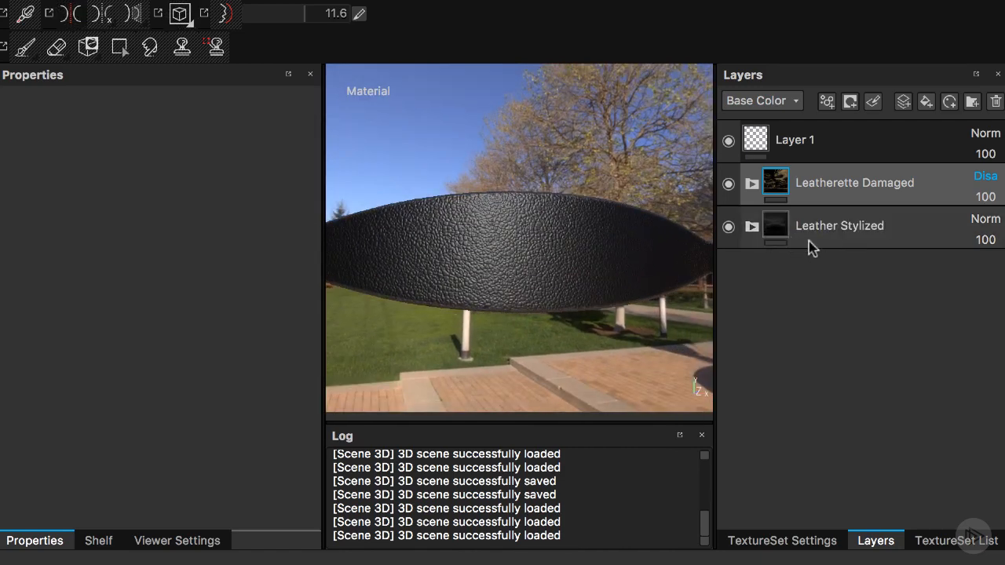
- Set the Leatherette Damaged group's blending mode to Disable in the Roughness channel and check the handle's surface
click(787, 100)
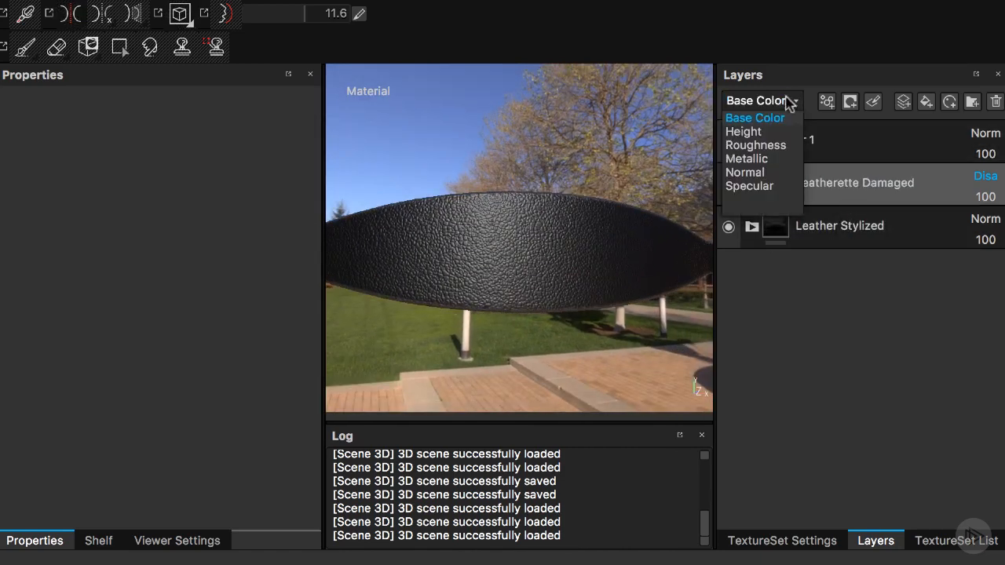
click(775, 148)
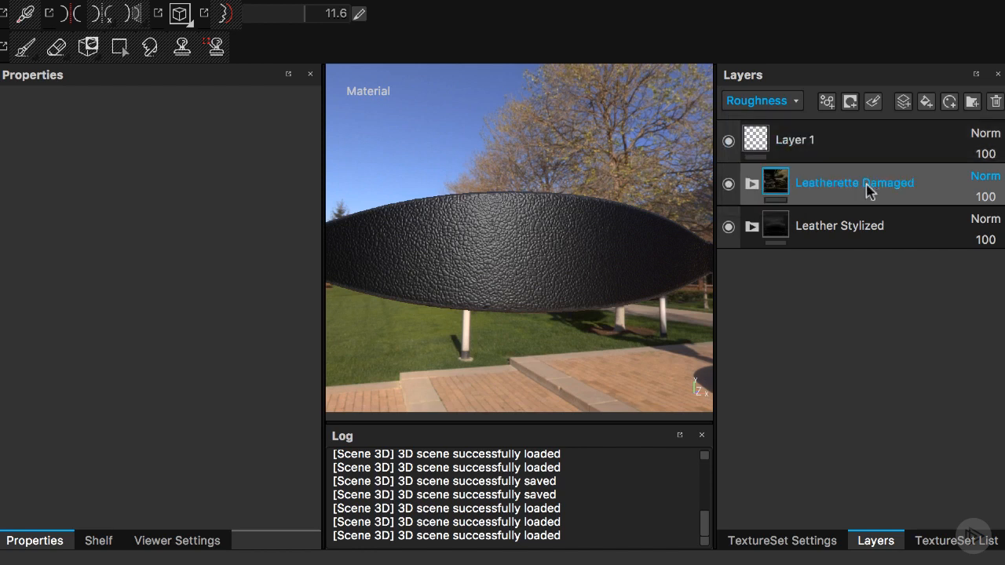
click(993, 180)
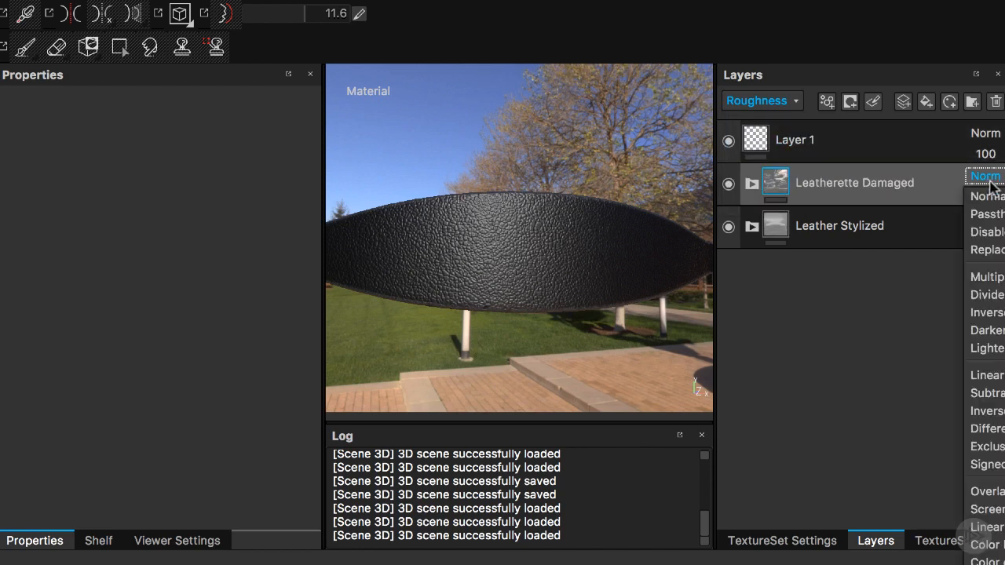
click(987, 233)
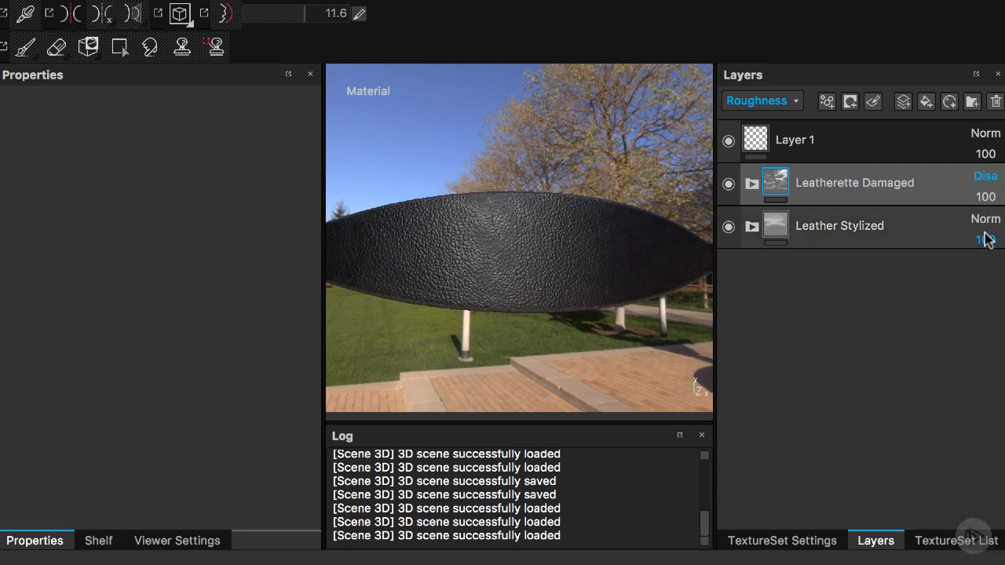
alt+drag(621, 231, 620, 375)
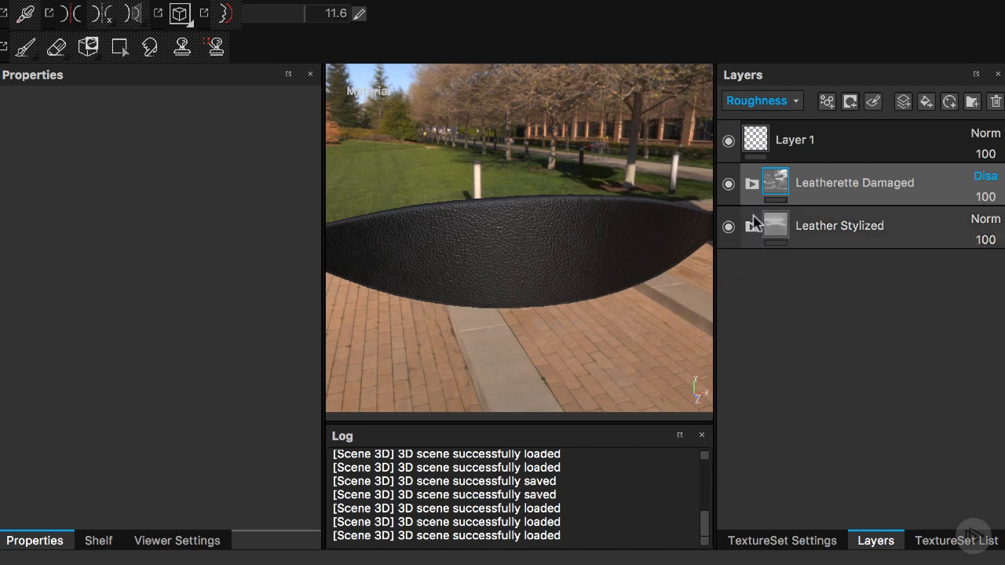
- Rename the paint layer Layer 1 as "stiches"
click(753, 143)
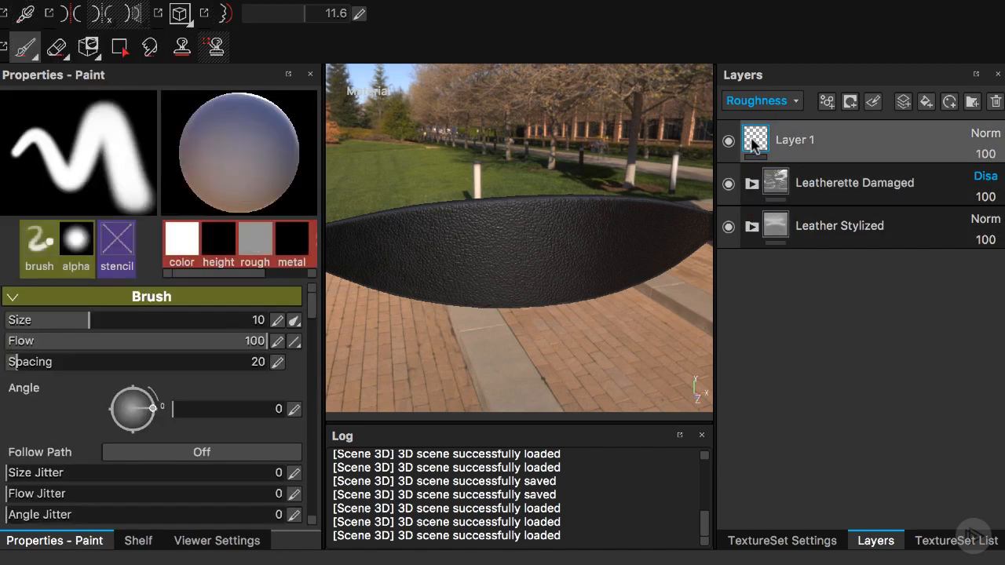
double_click(791, 143)
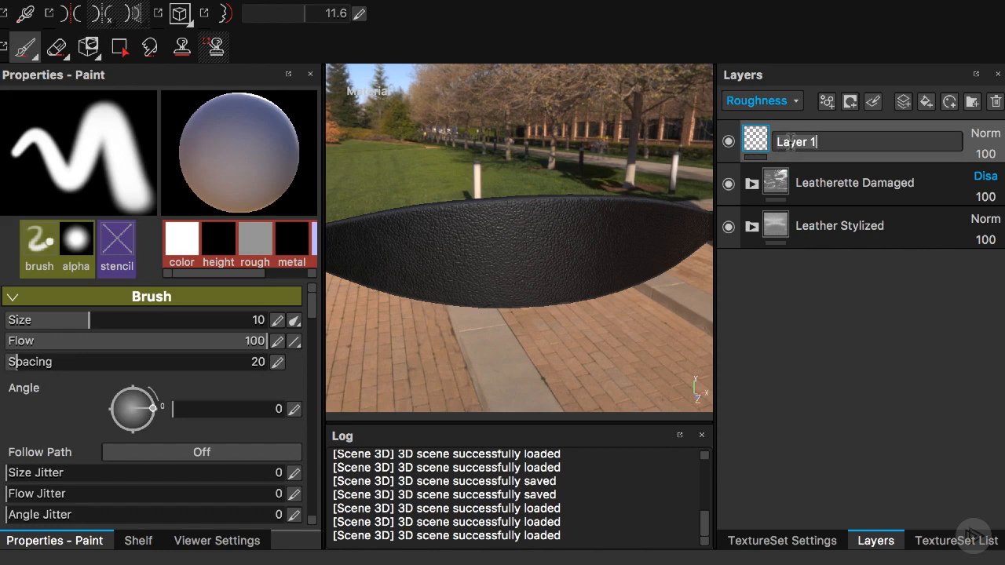
text(stiches)
key(Return)
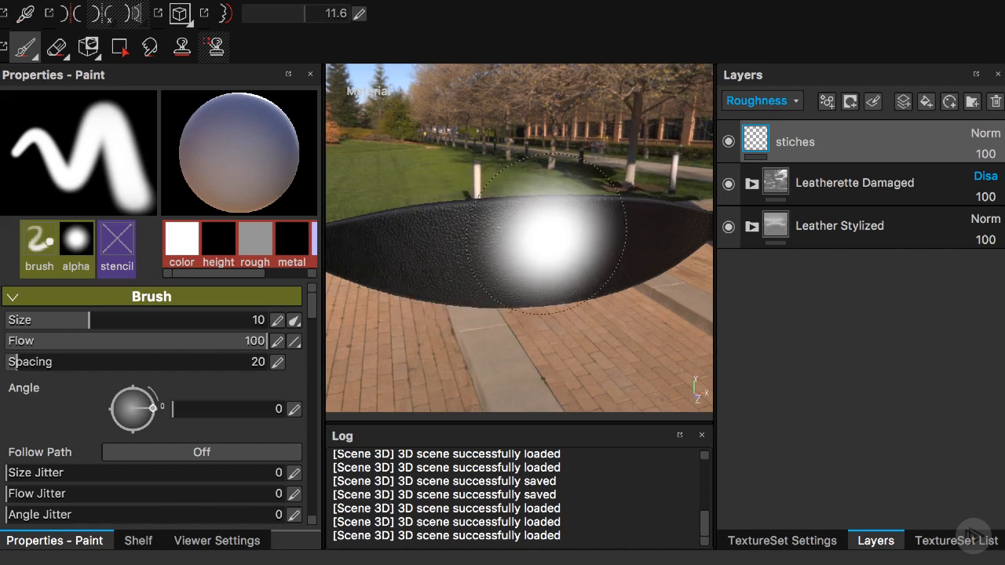
- Set the brush size to No pressure and test the stroke in the brush preview
click(295, 321)
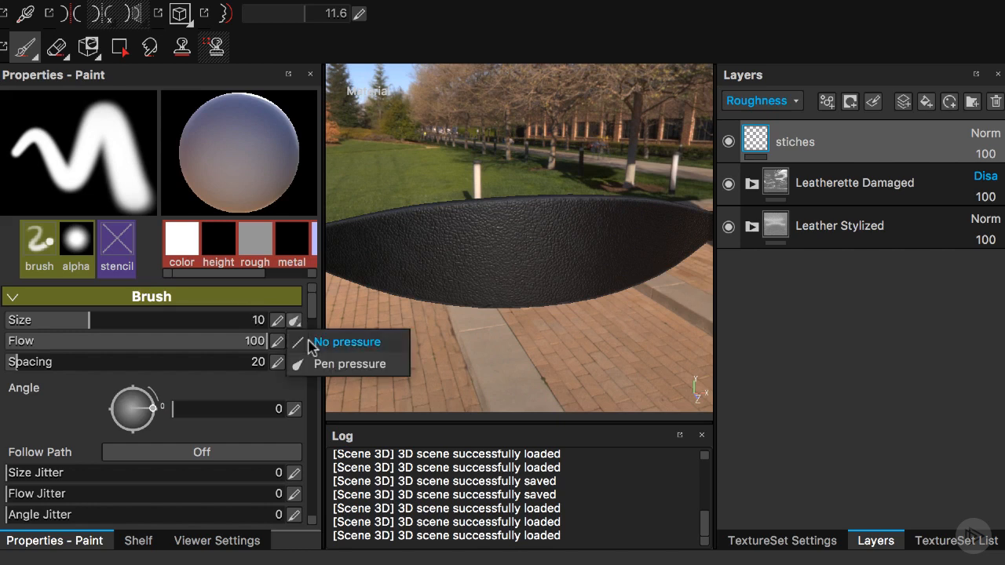
click(314, 343)
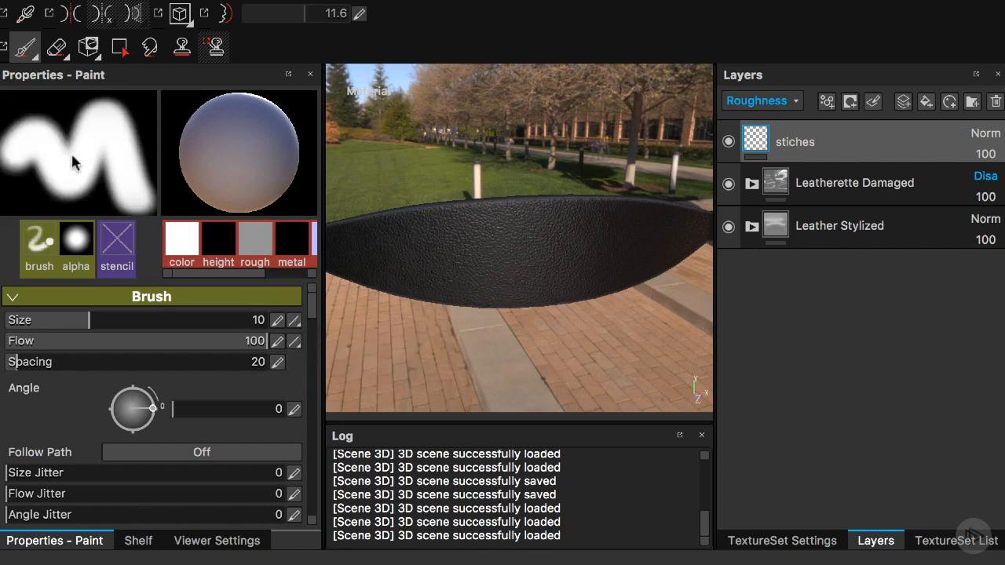
mouse_move(71, 151)
mouse_down()
mouse_move(81, 157)
mouse_move(53, 164)
mouse_move(85, 161)
mouse_up()
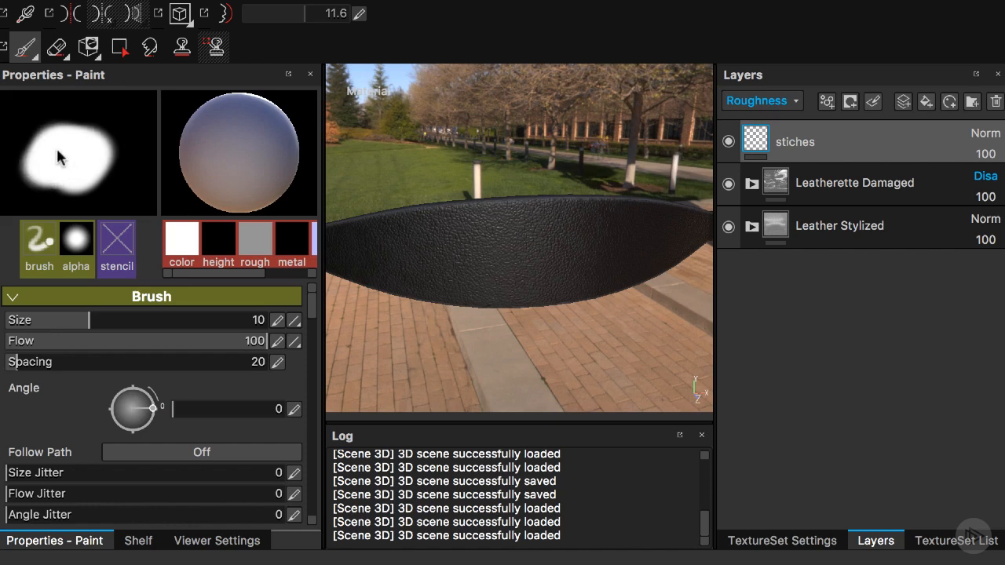
- Set the brush size to 1.55 and spacing to 199, turn on Follow Path, and test the dotted stroke in the preview
drag(77, 320, 22, 318)
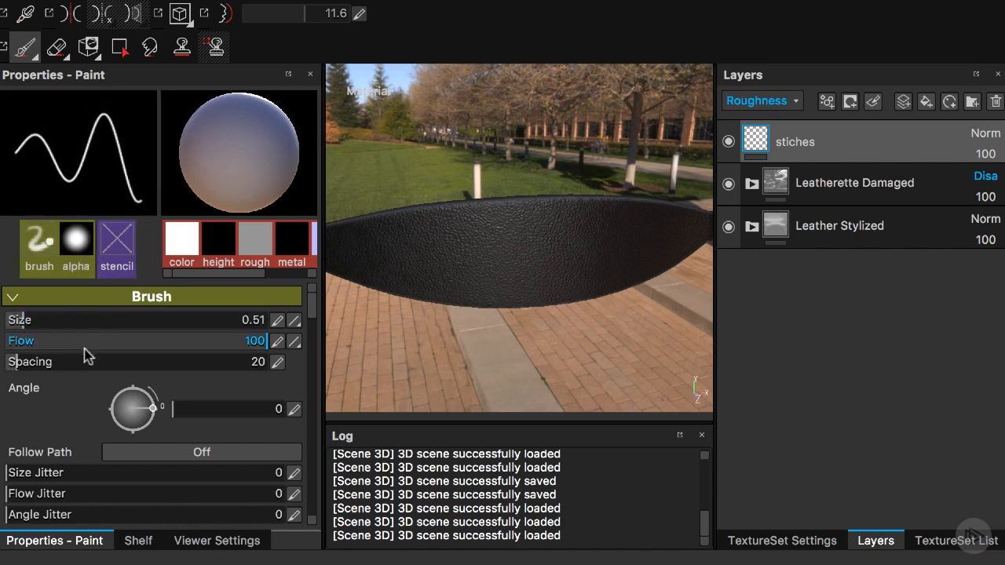
drag(30, 361, 133, 369)
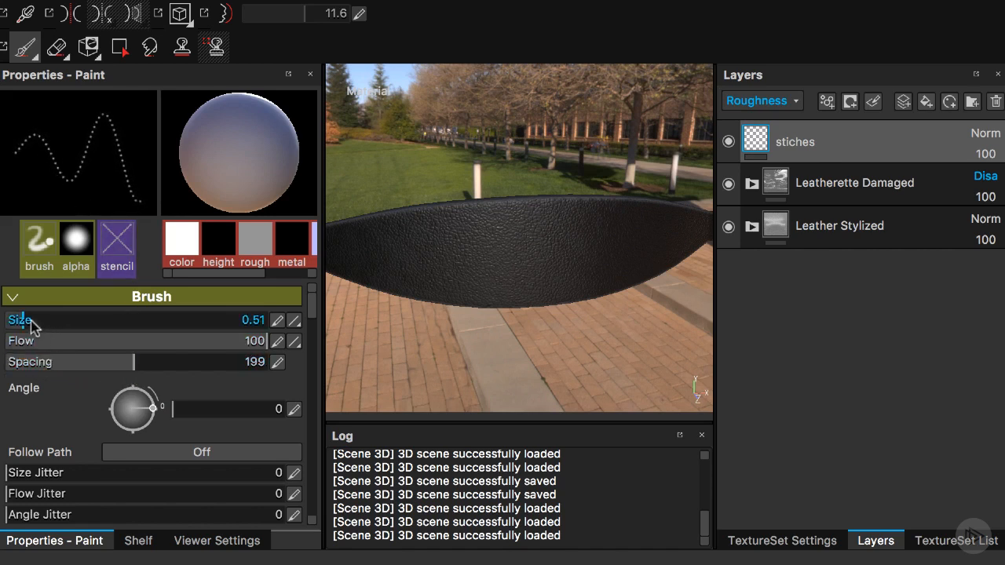
drag(31, 322, 38, 320)
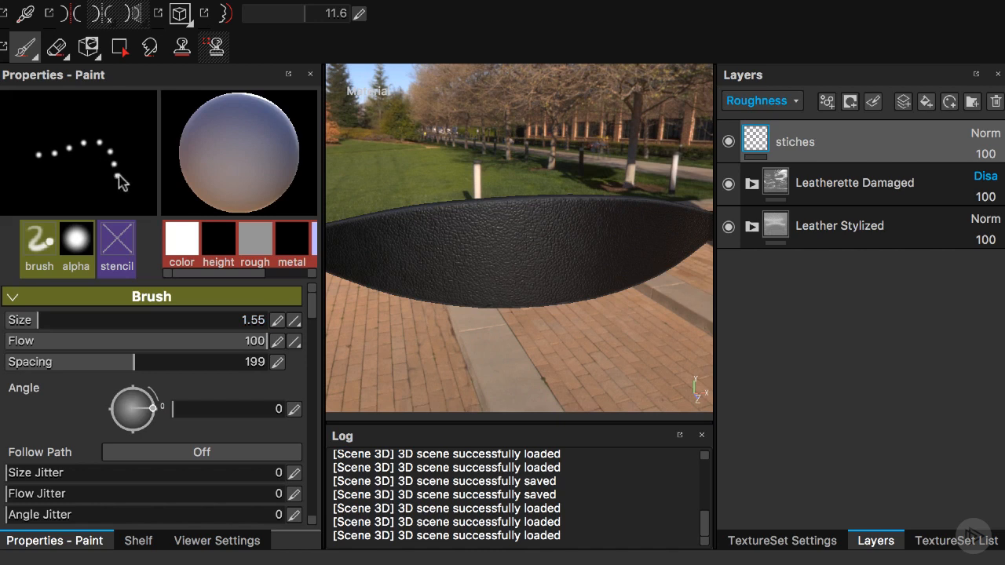
mouse_move(119, 180)
mouse_down()
mouse_move(44, 131)
mouse_move(99, 196)
mouse_up()
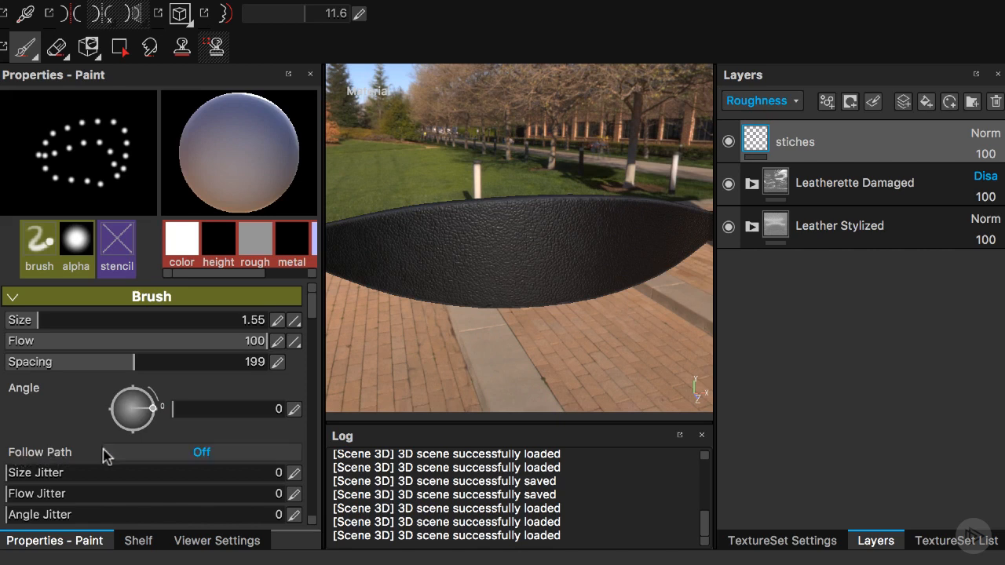
click(128, 459)
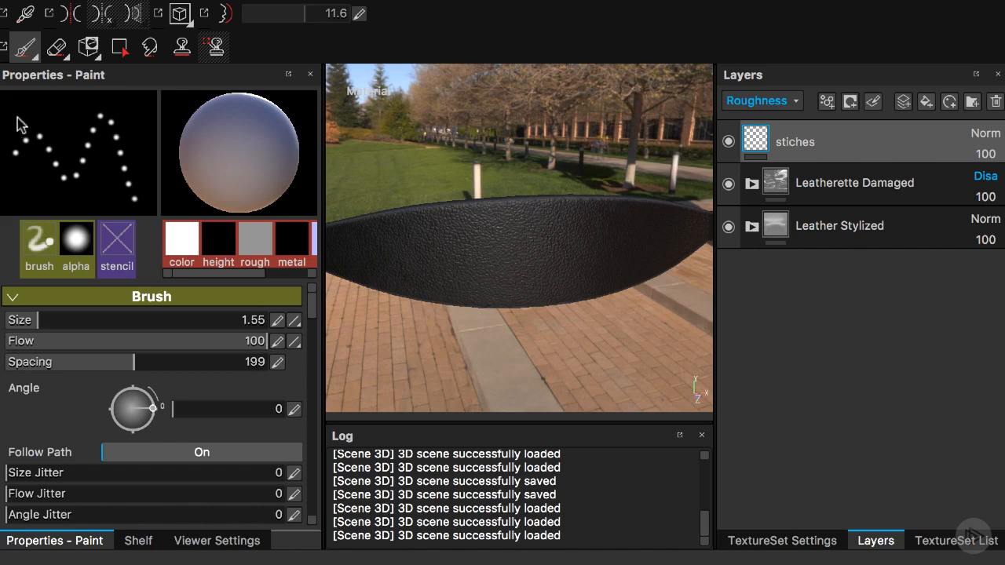
mouse_move(14, 116)
mouse_down()
mouse_move(58, 114)
mouse_move(95, 155)
mouse_move(135, 147)
mouse_up()
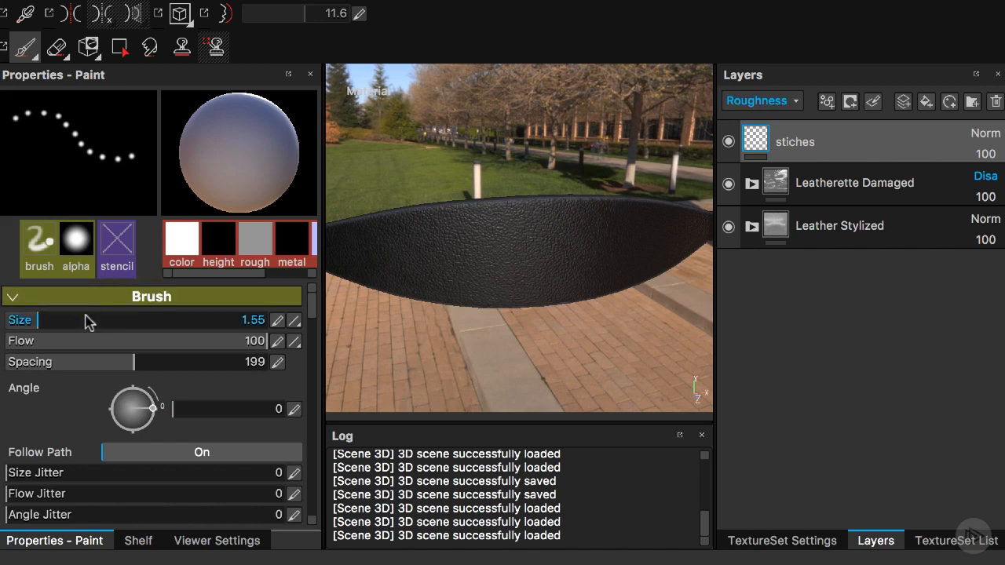
- Set the brush material's Height to its maximum positive value
scroll(55, 422, down, 15)
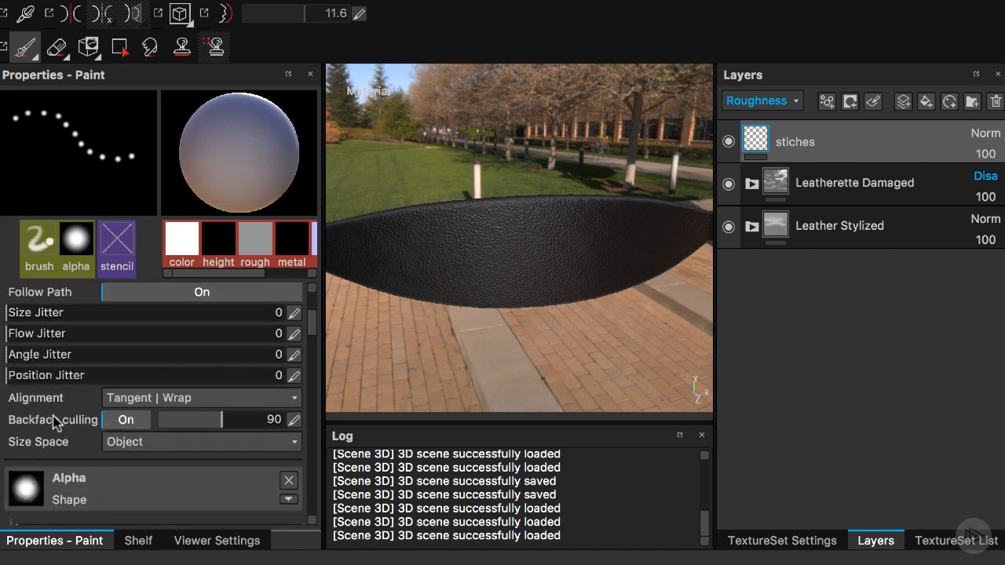
scroll(55, 422, down, 5)
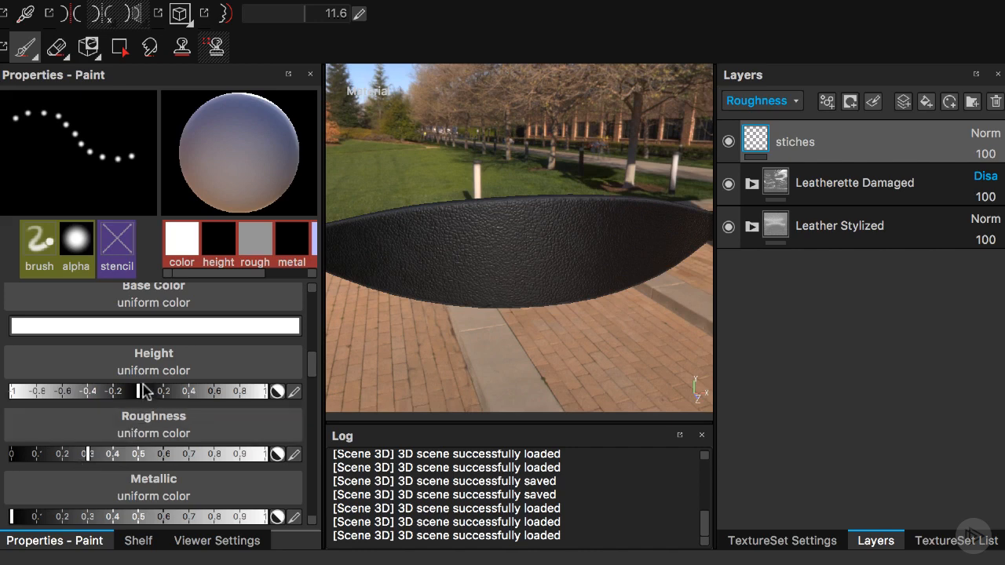
drag(142, 391, 286, 401)
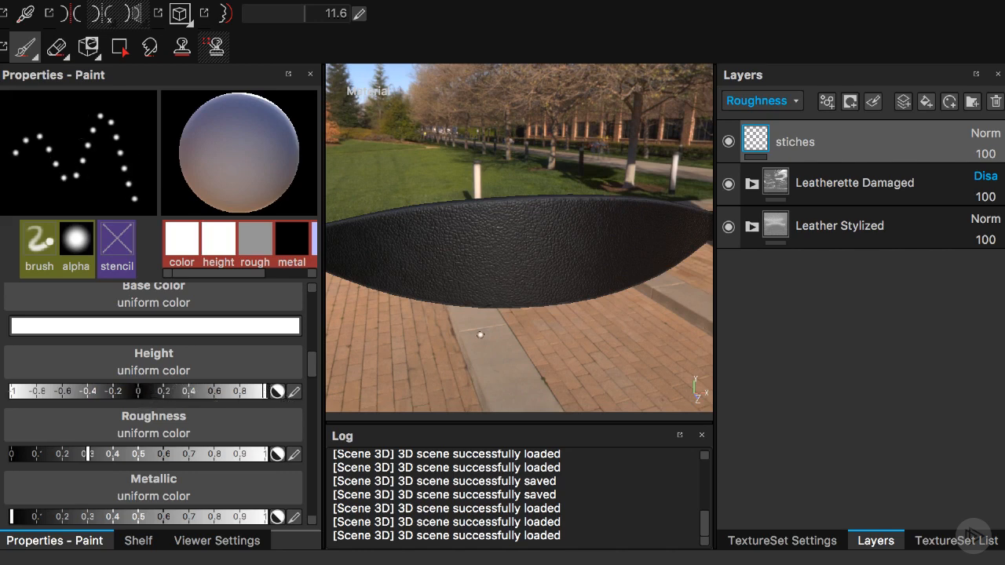
- Paint a few test dabs in the middle of the handle's leather surface
click(449, 257)
click(500, 261)
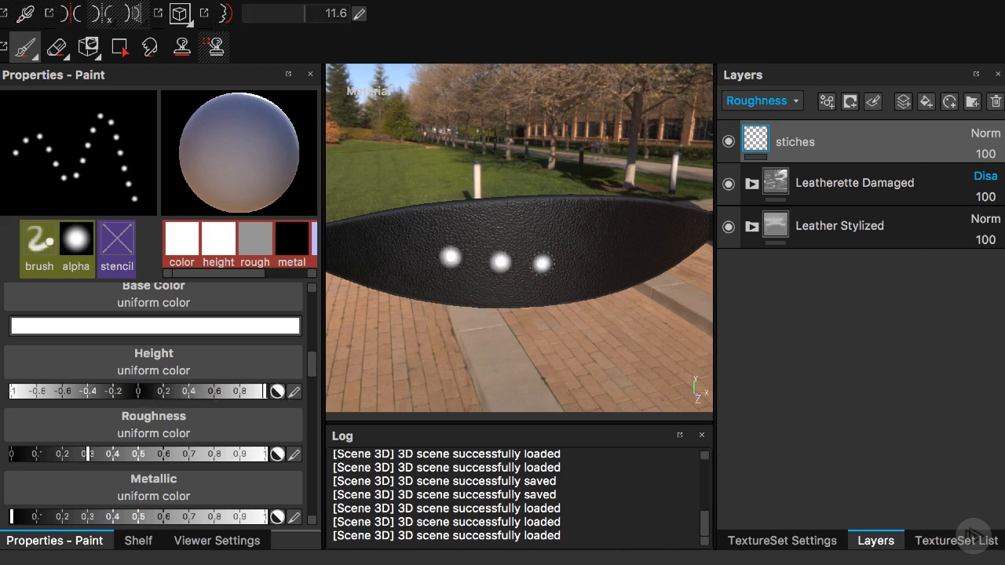
click(475, 228)
- Inspect the dabs in the single-channel views, including Roughness and Normal + Height + Base normal, and return to the Material view
key(c)
key(c)
key(c)
key(c)
key(c)
key(c)
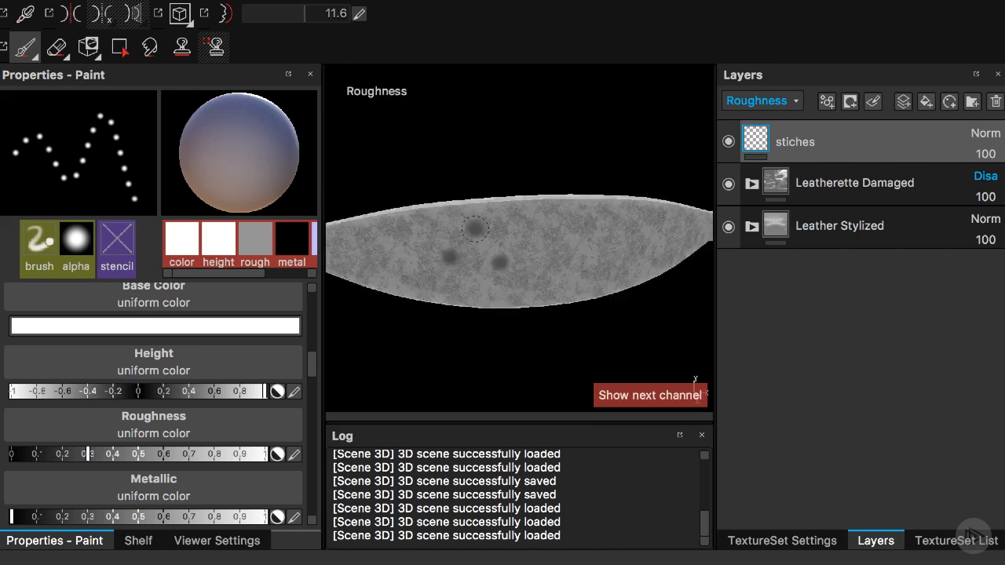
key(c)
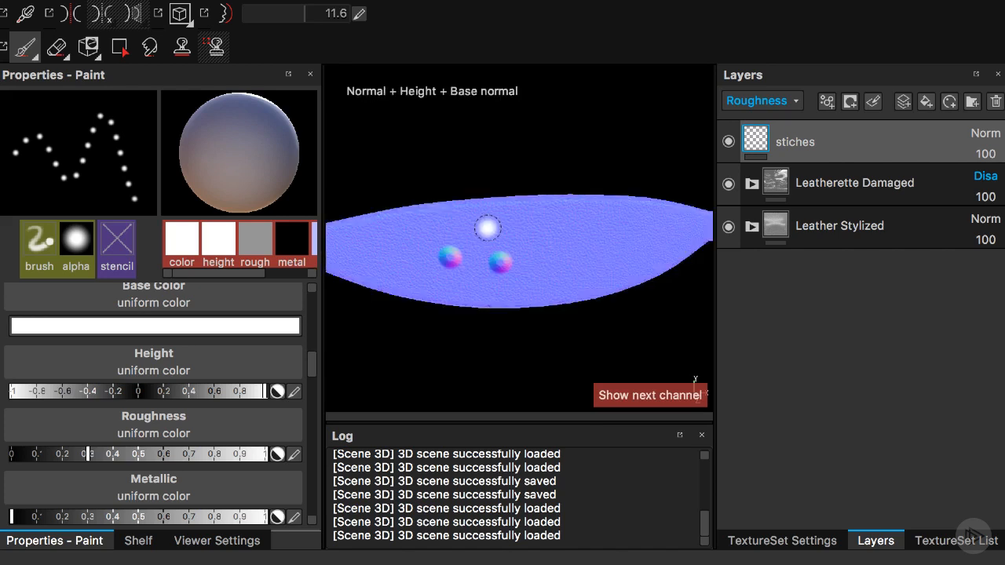
alt+drag(475, 229, 560, 249)
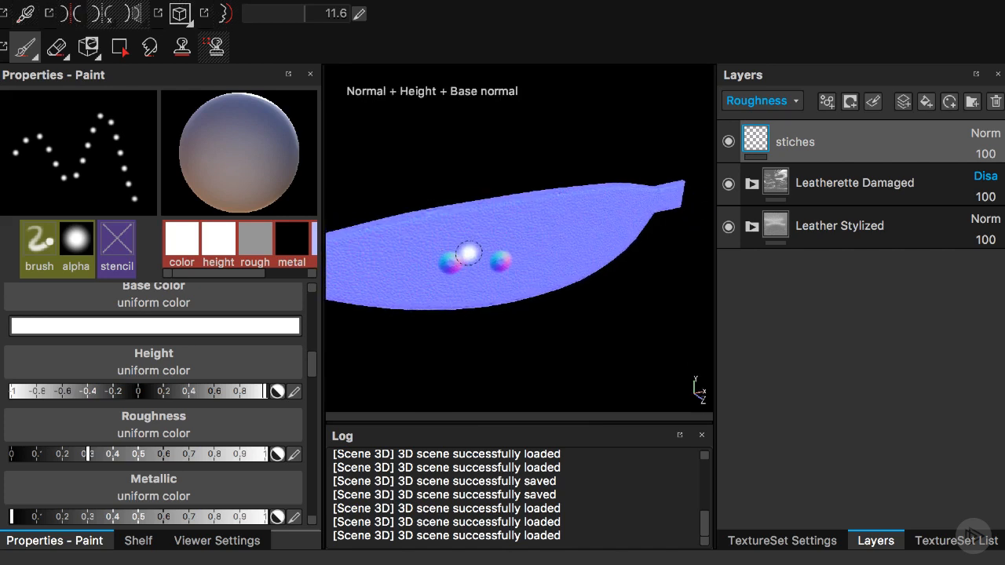
key(m)
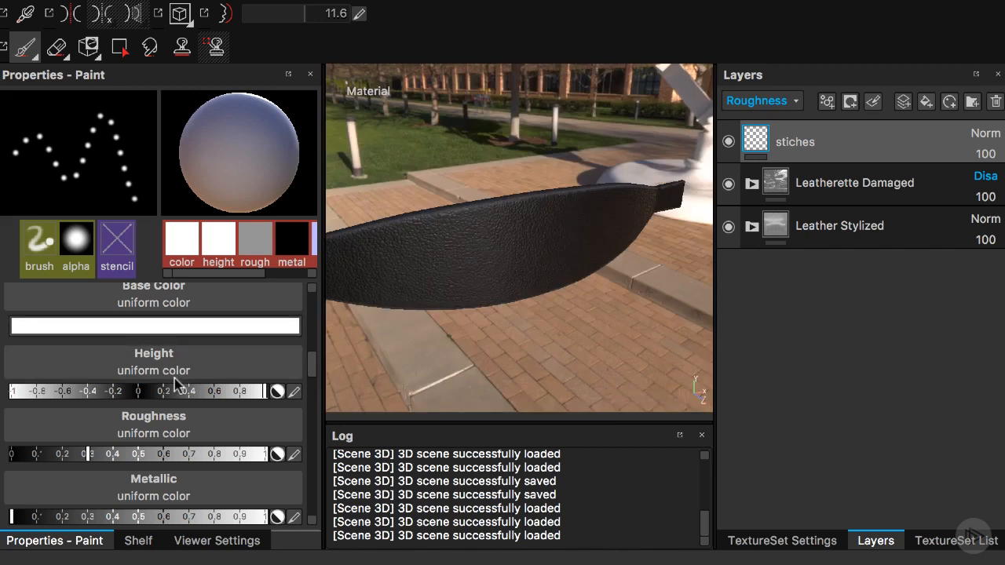
- Set the brush material's Roughness to about 0.6 and review the remaining material channels
drag(89, 453, 164, 460)
scroll(127, 483, down, 2)
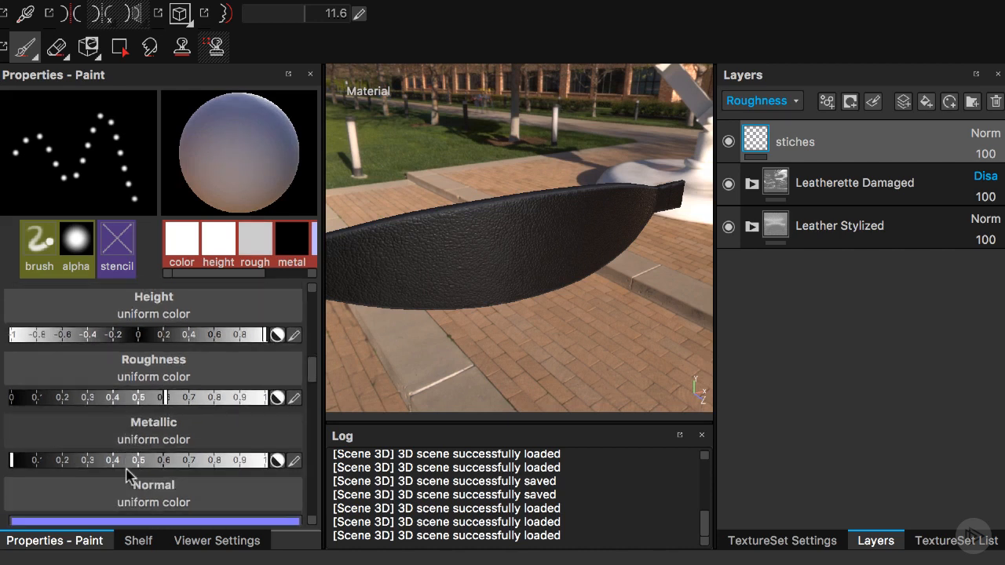
scroll(70, 457, down, 3)
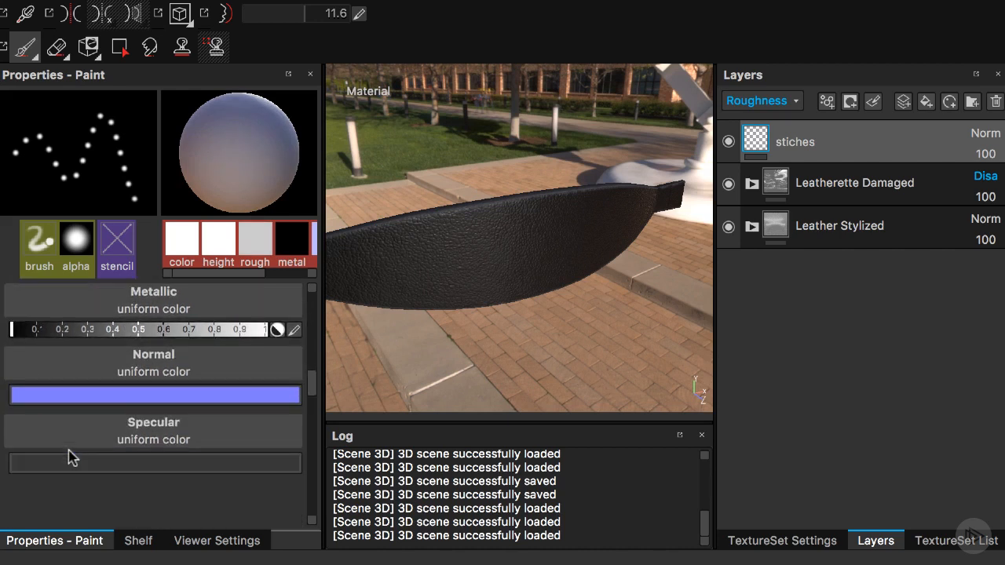
- Set the brush material's base color to a light grey with RGB values of 0.705
scroll(69, 458, up, 5)
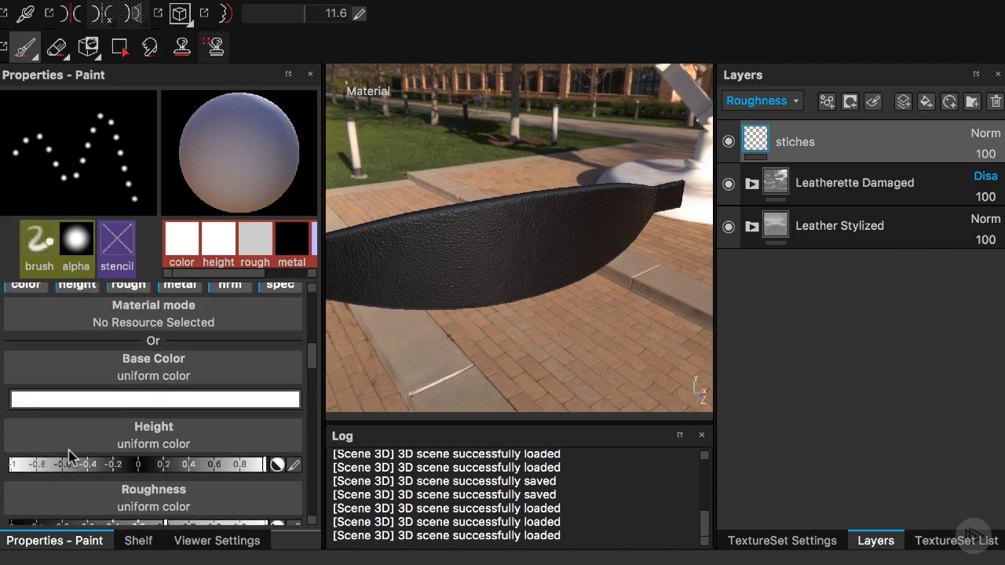
scroll(69, 457, up, 2)
click(73, 435)
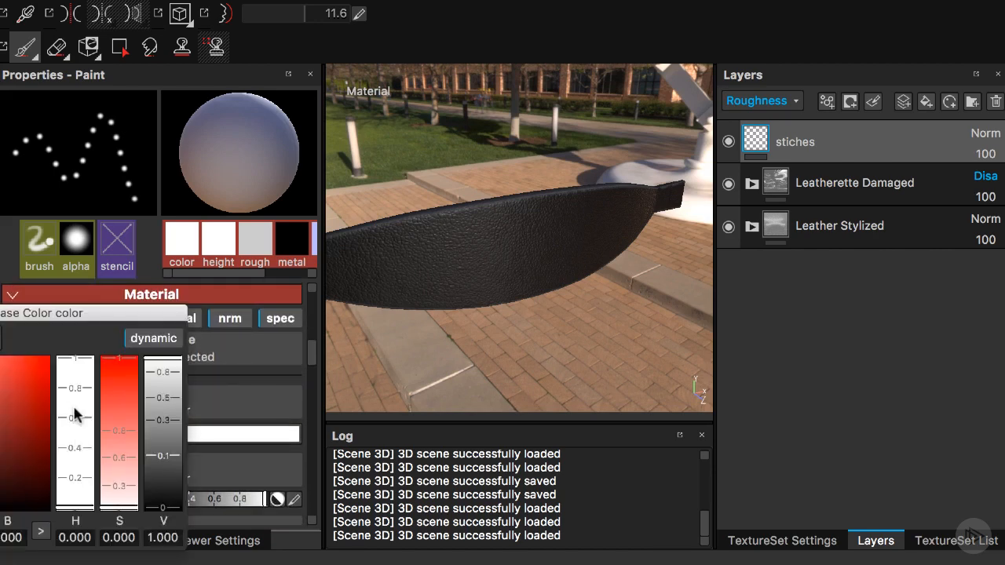
drag(74, 312, 253, 223)
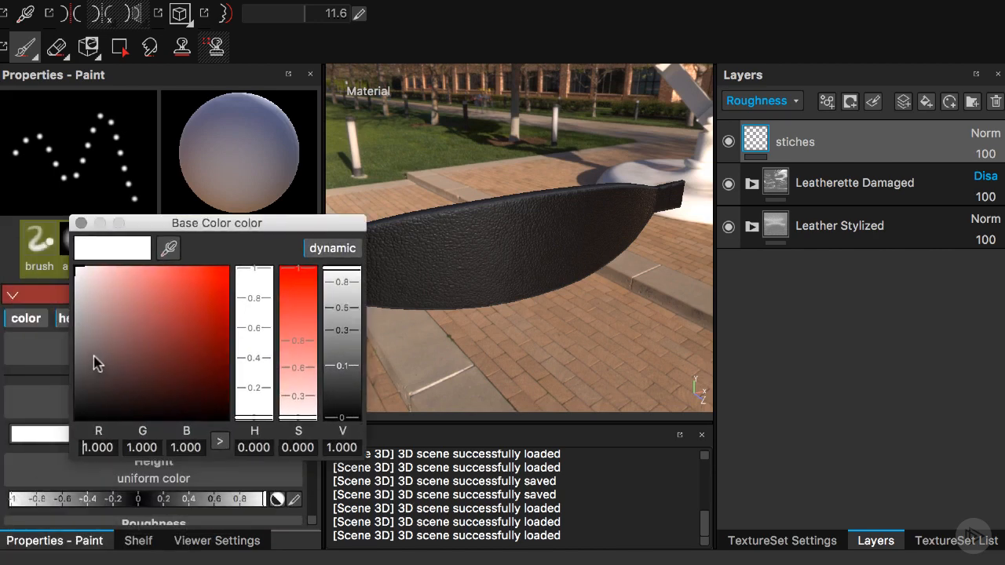
drag(76, 291, 76, 288)
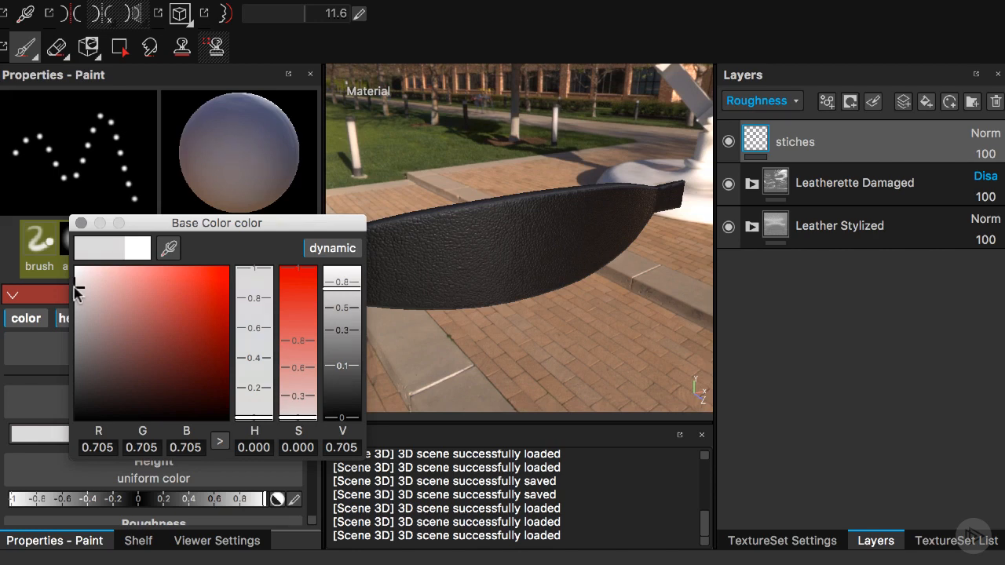
- Replace the brush's alpha shape with the Stitch Generator, searching the alphas for "stich"
click(80, 223)
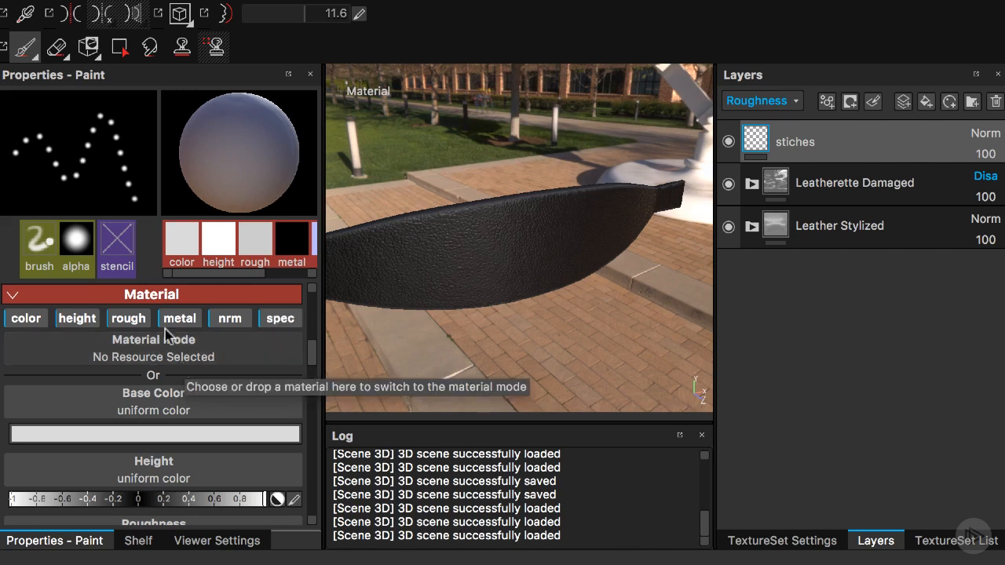
click(75, 241)
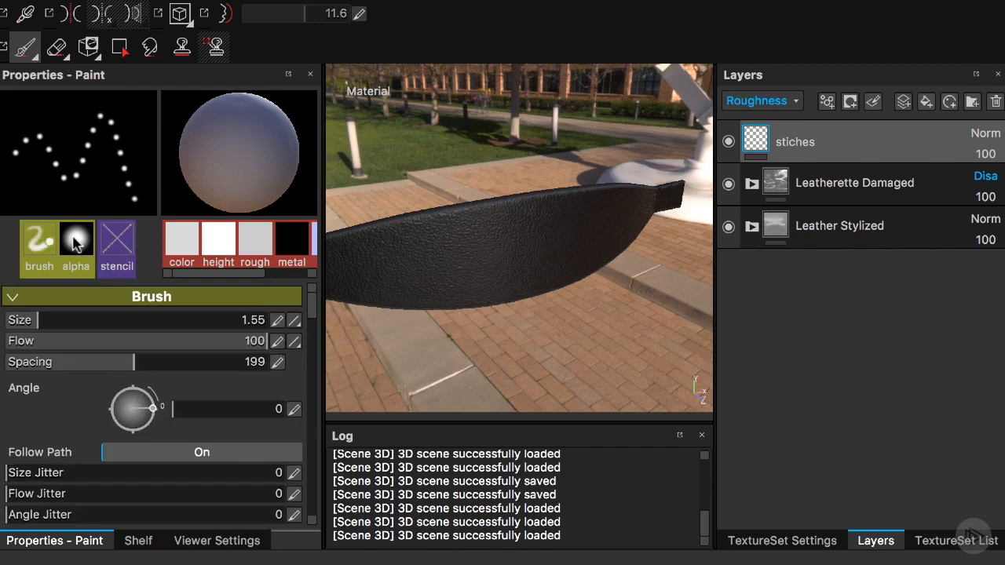
scroll(47, 401, down, 5)
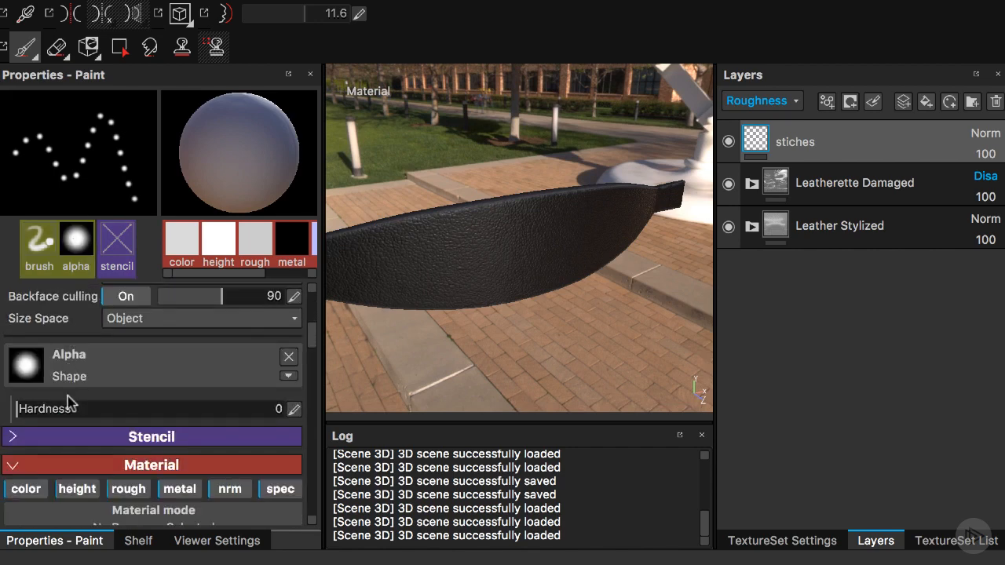
click(83, 369)
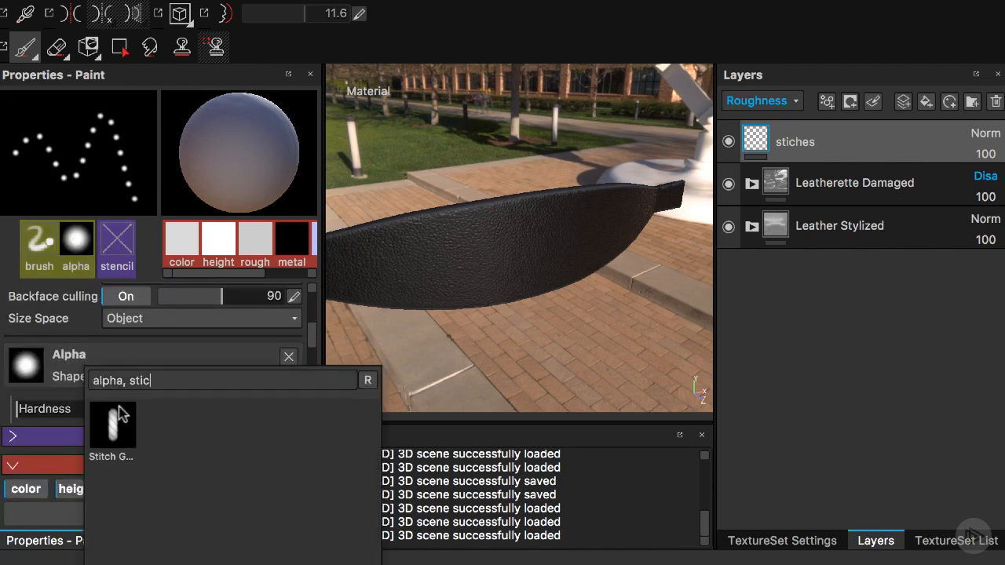
key(BackSpace)
key(BackSpace)
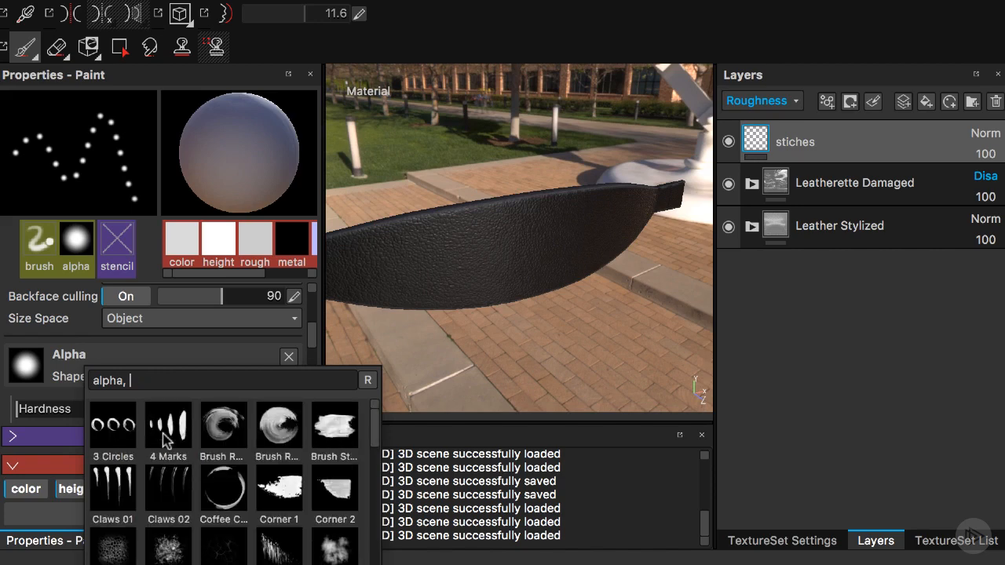
text(stich)
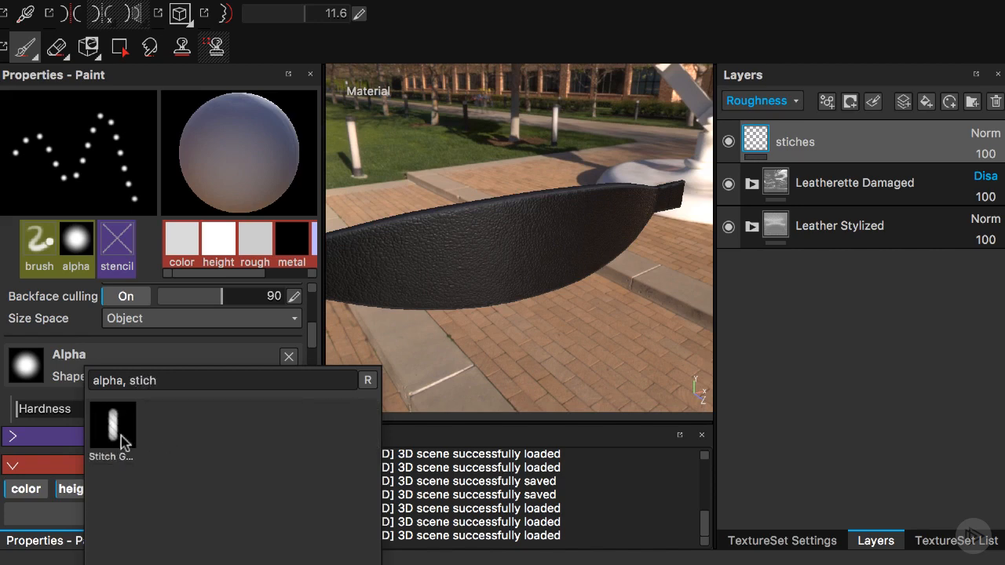
click(117, 432)
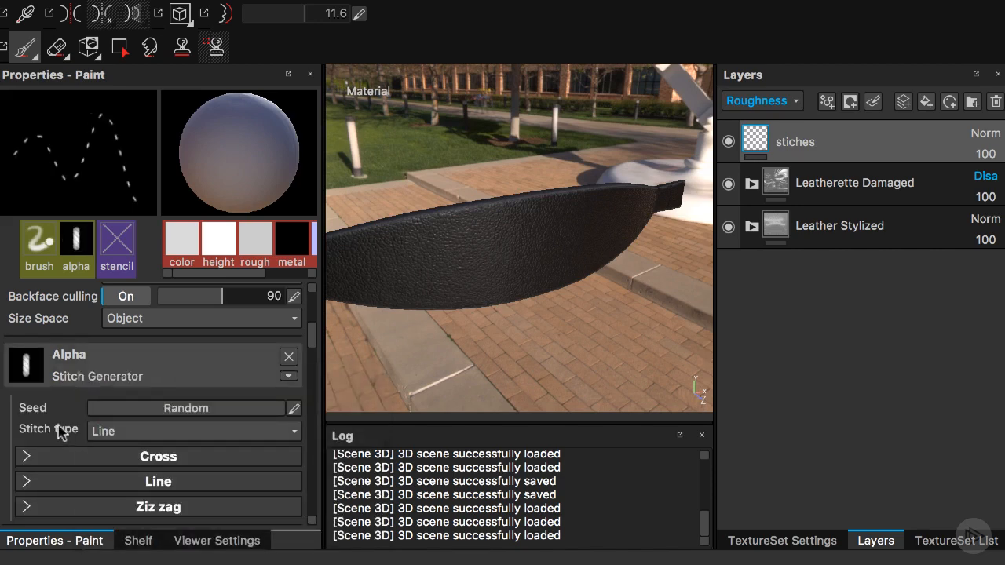
- Try the Cross and Zig Zag stitch types on the alpha, and return the stitch type to Line
scroll(63, 430, down, 1)
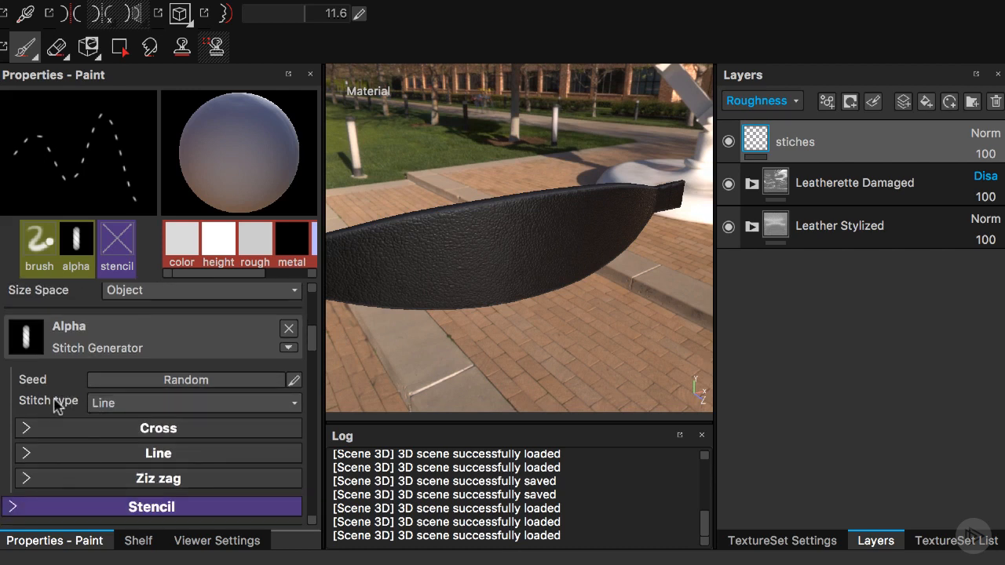
click(102, 406)
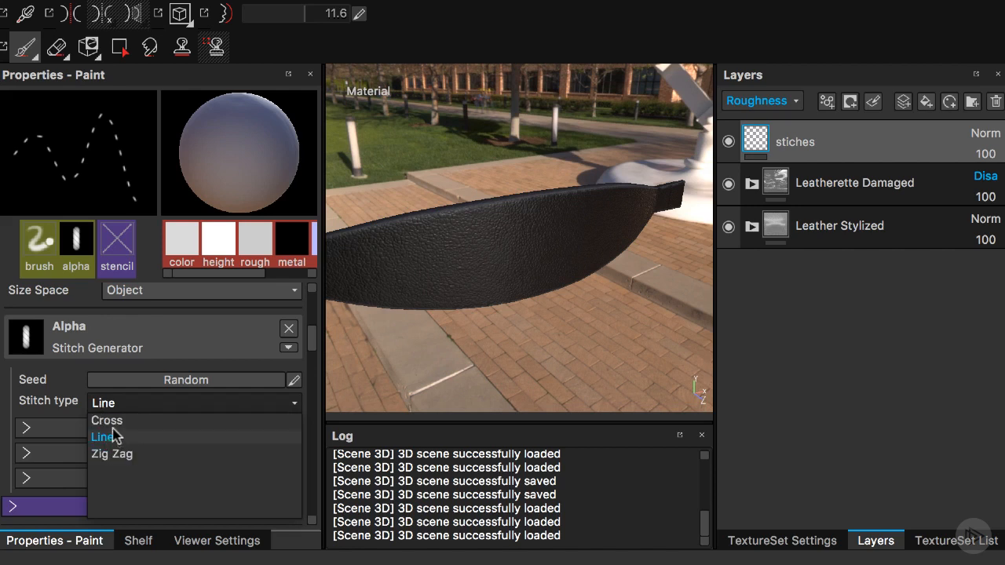
click(110, 420)
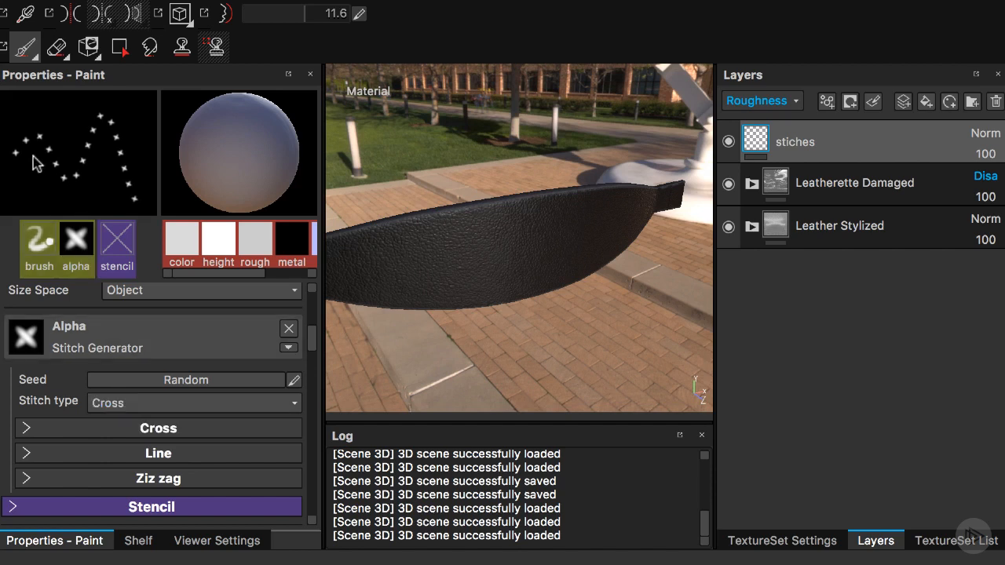
click(119, 402)
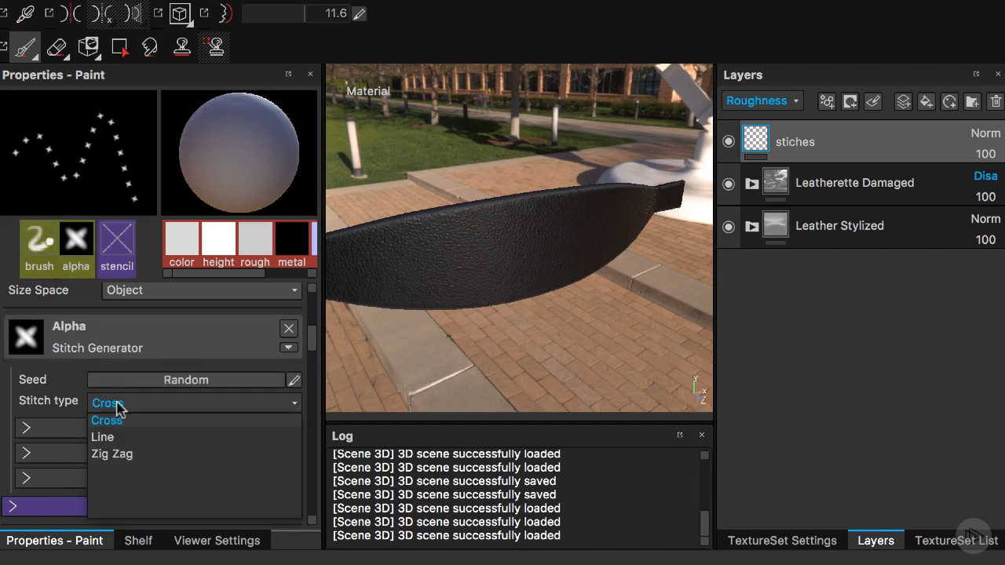
click(126, 455)
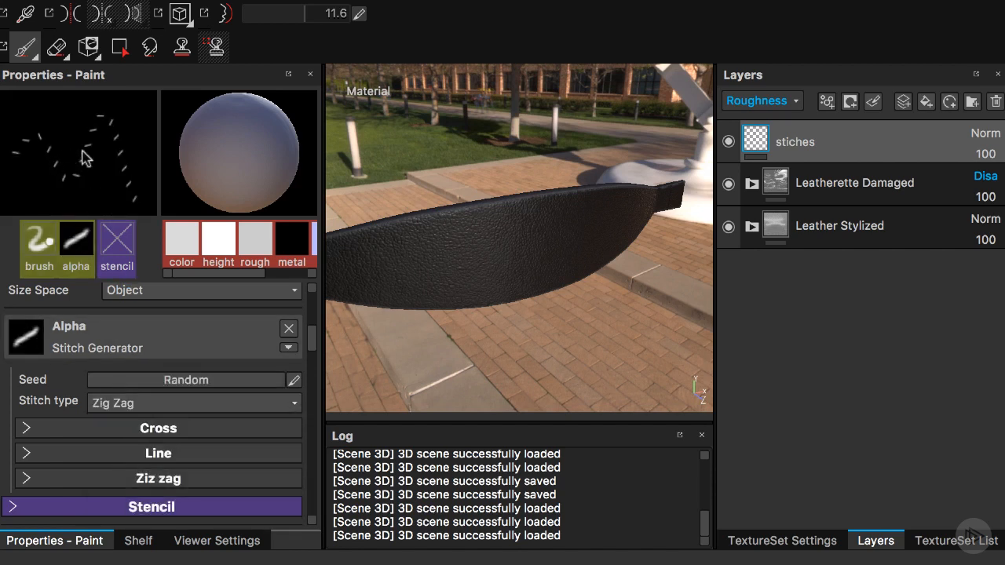
click(119, 402)
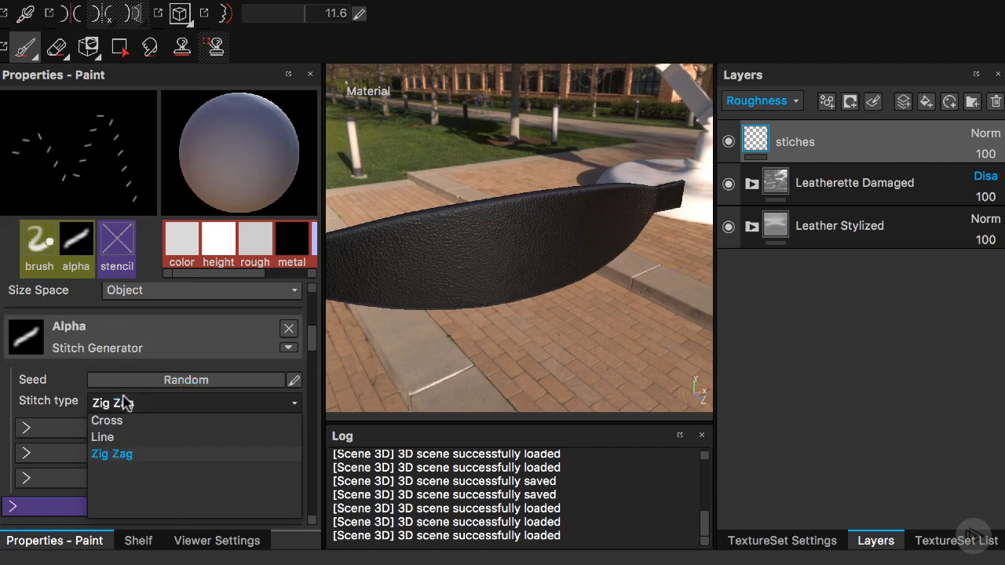
click(126, 438)
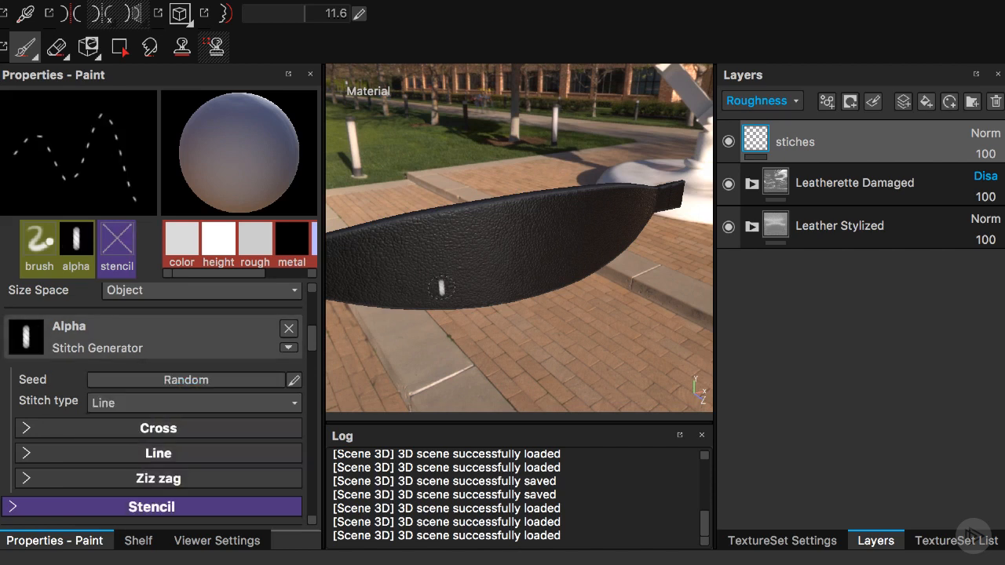
- Paint a short test row of single line stitches across the middle of the handle
drag(387, 265, 443, 264)
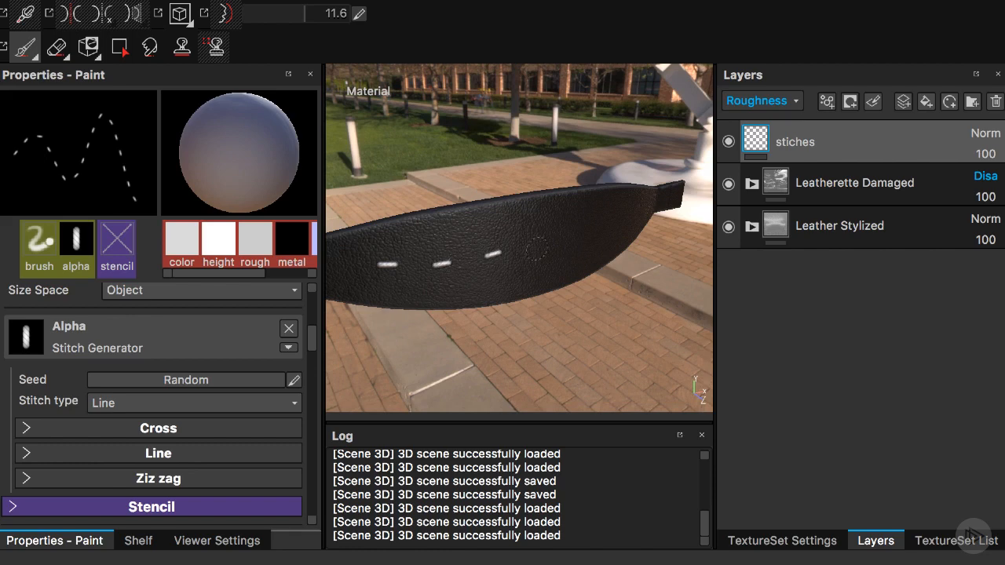
drag(536, 249, 555, 245)
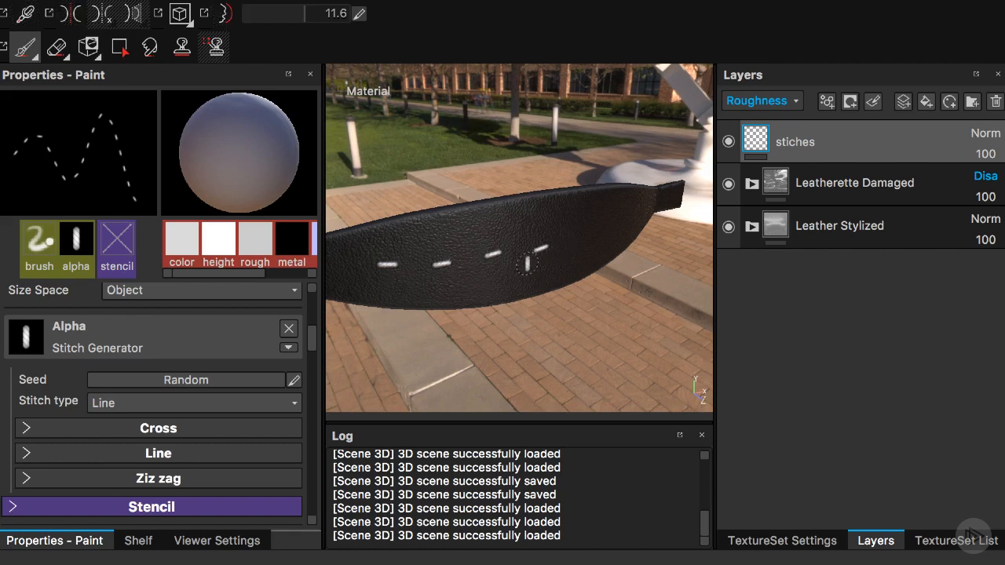
alt+drag(528, 264, 460, 251)
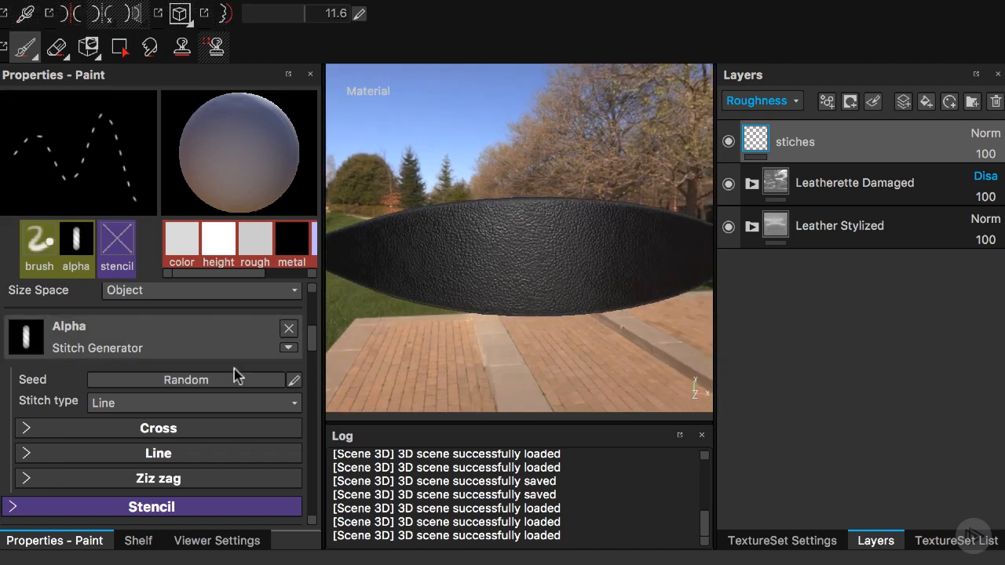
- Set the Line stitch's Count to 2, and paint and undo a test row of double stitches on the handle
scroll(117, 478, down, 1)
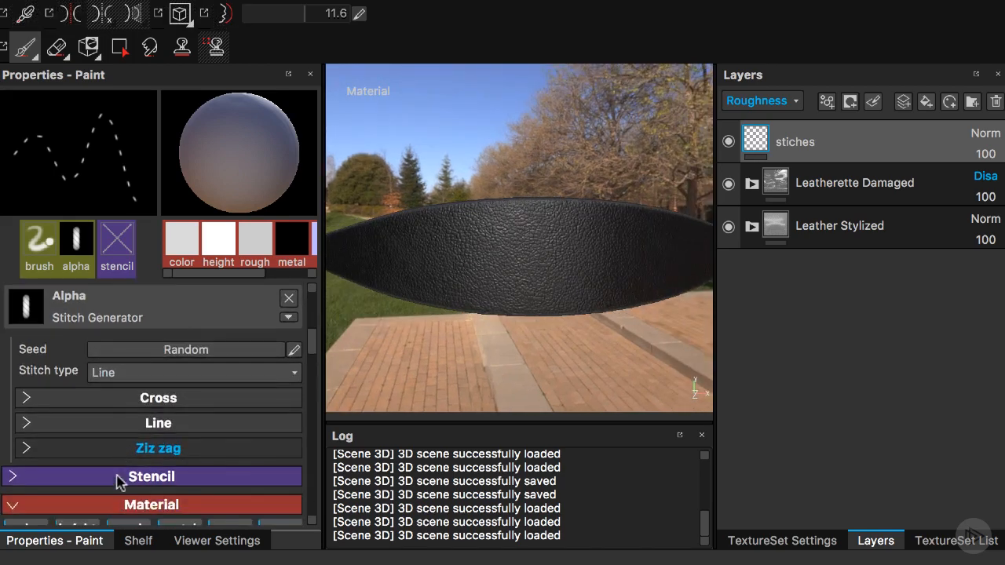
click(158, 428)
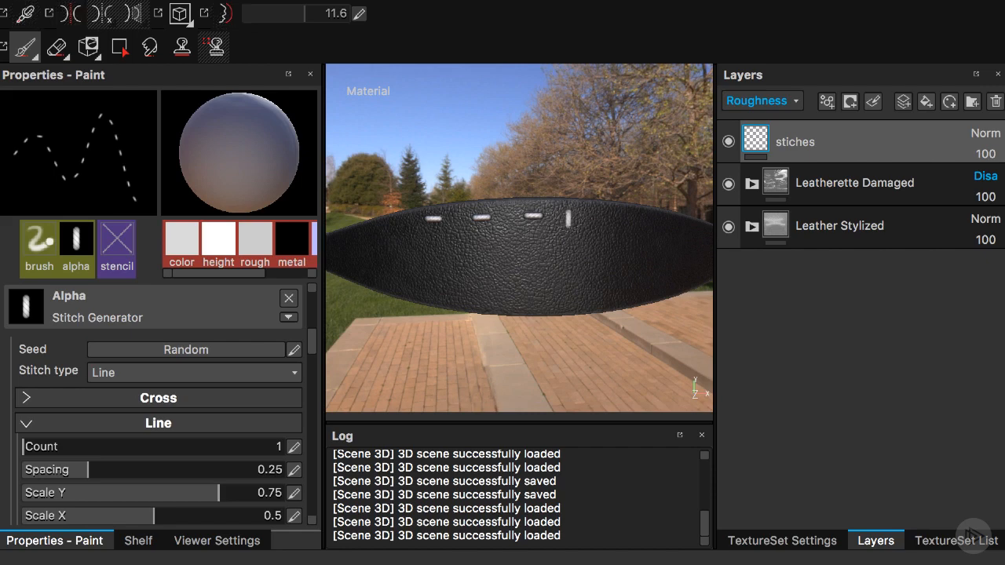
key(super+z)
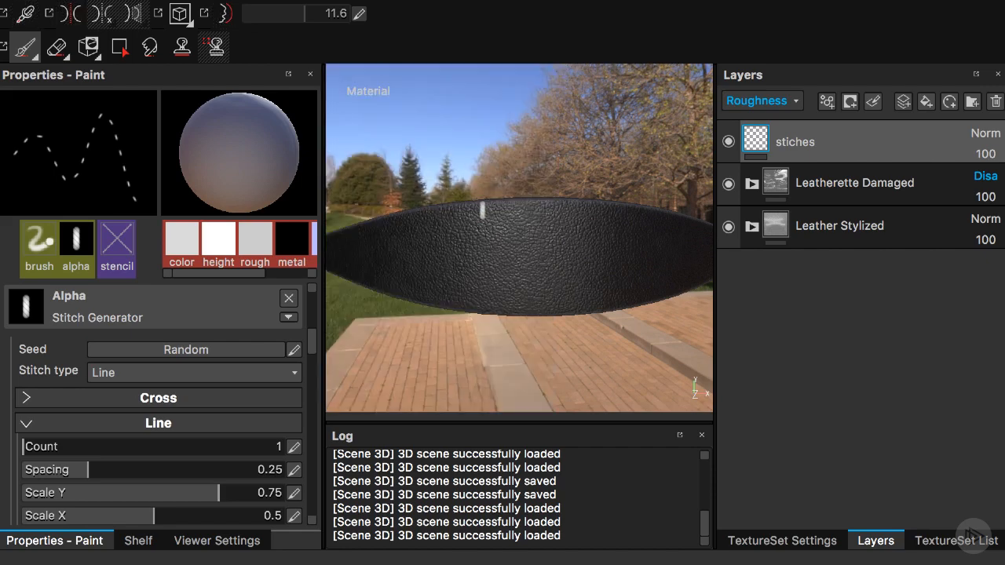
click(294, 447)
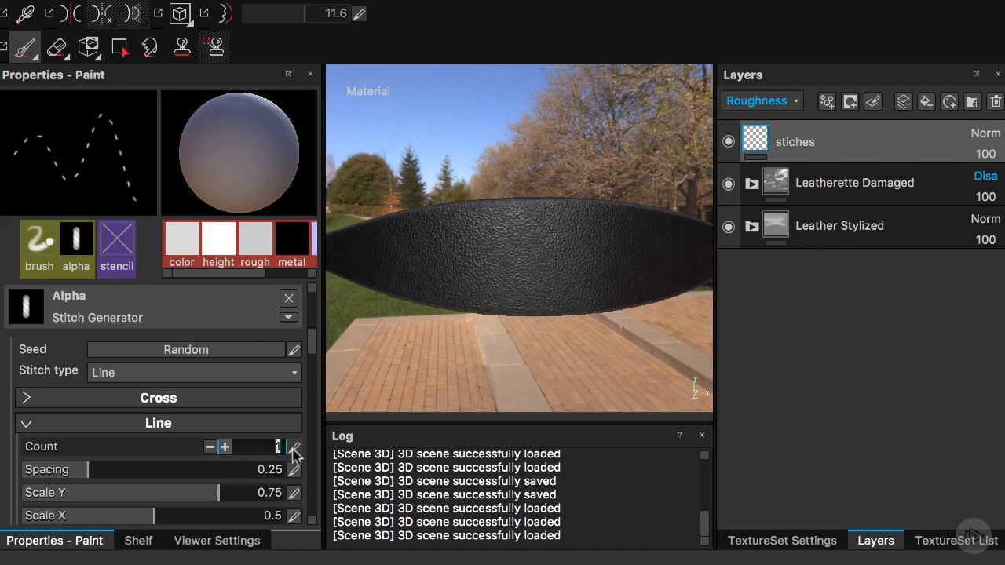
text(2)
key(Return)
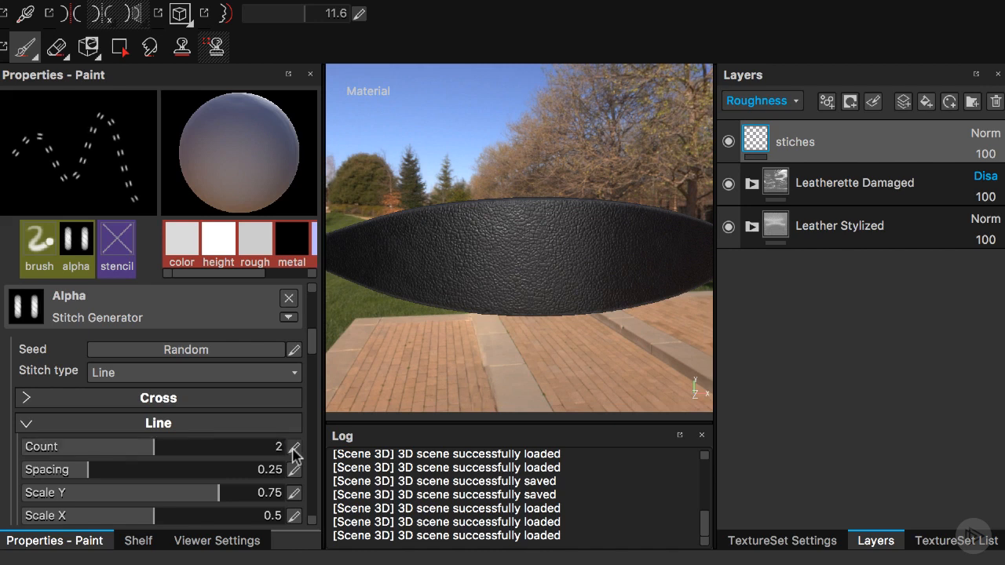
drag(398, 264, 578, 275)
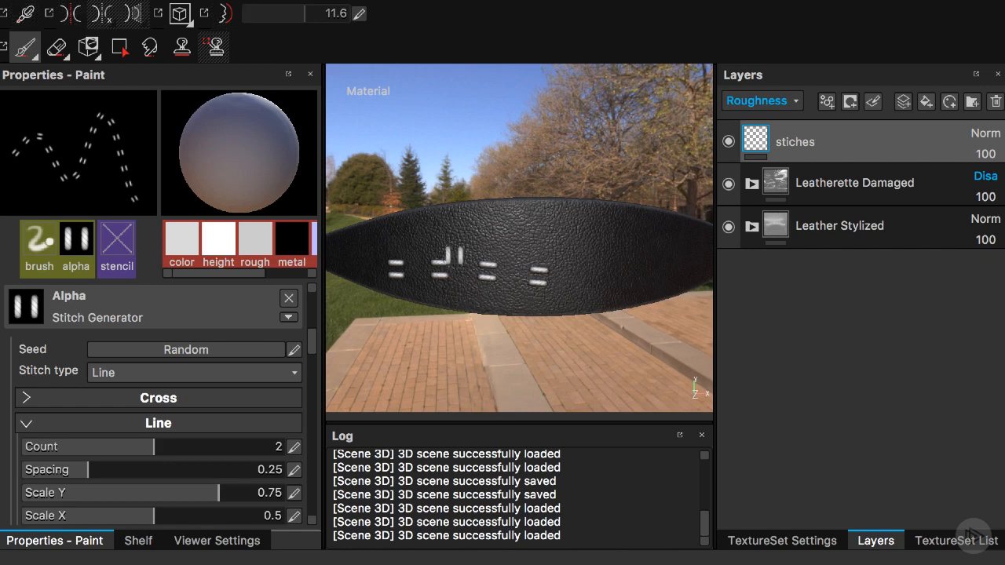
key(ctrl+z)
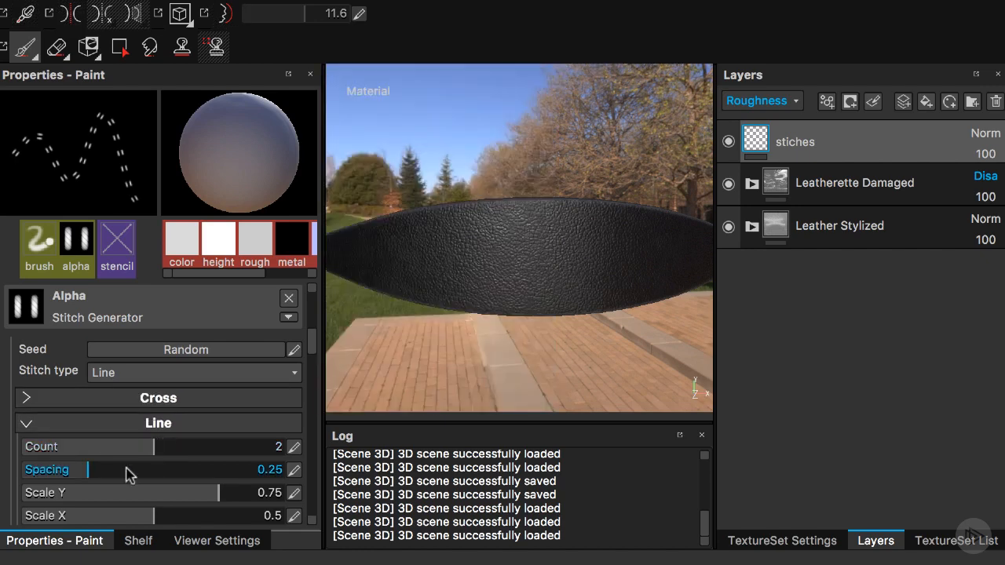
- Set the Line stitch's Scale Y to 0.91 and Scale X to 0.19, and undo the test row painted with them
drag(217, 495, 265, 495)
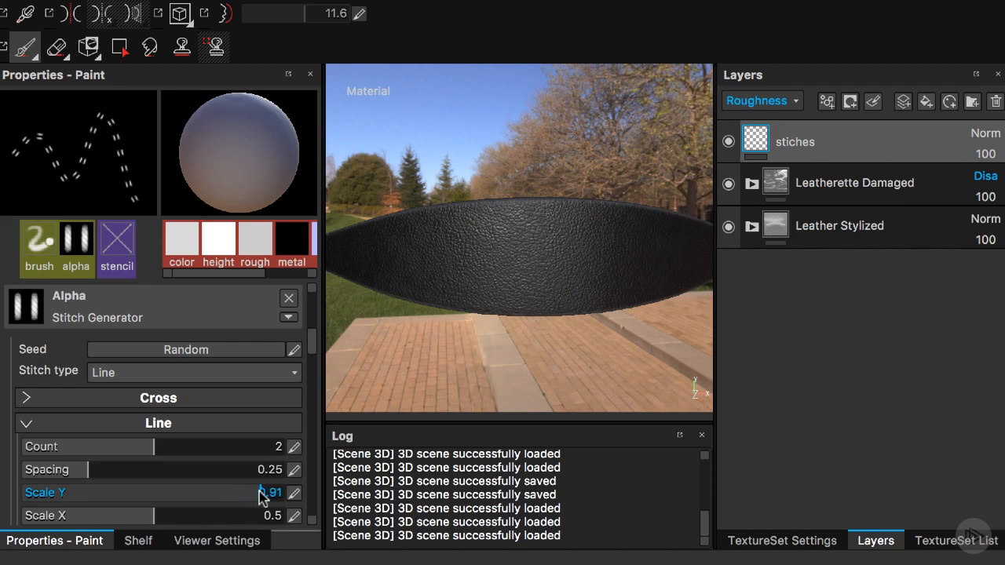
drag(163, 514, 73, 515)
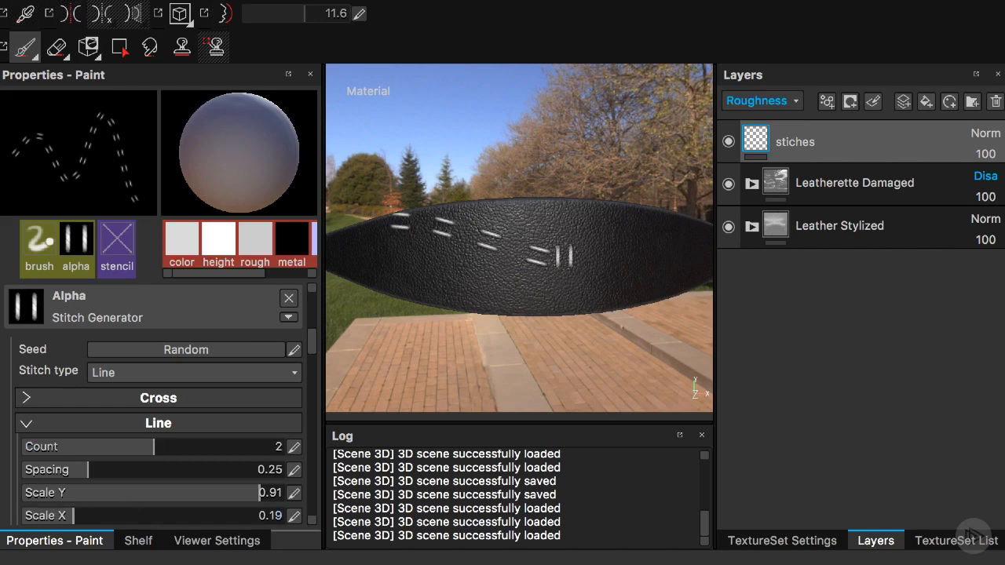
key(ctrl+z)
scroll(135, 468, down, 6)
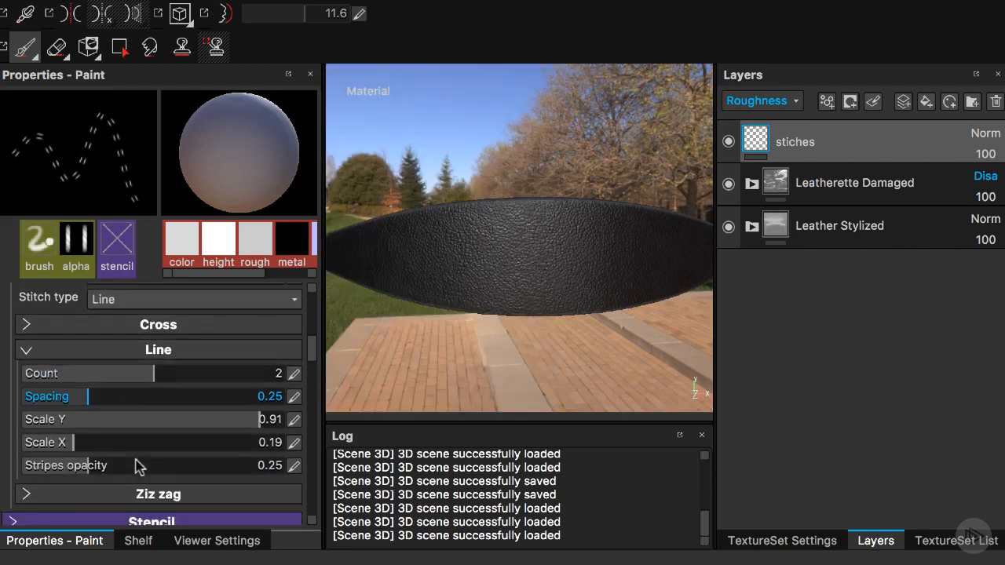
- Try brush sizes of 0.57 and 1.11 with short test rows of double stitches on the handle
scroll(135, 464, up, 10)
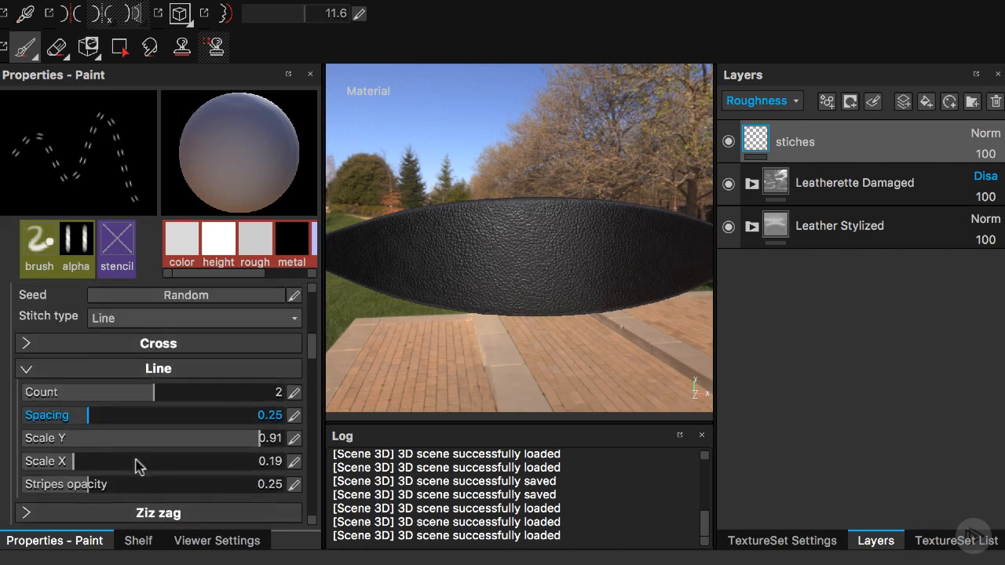
drag(34, 321, 22, 325)
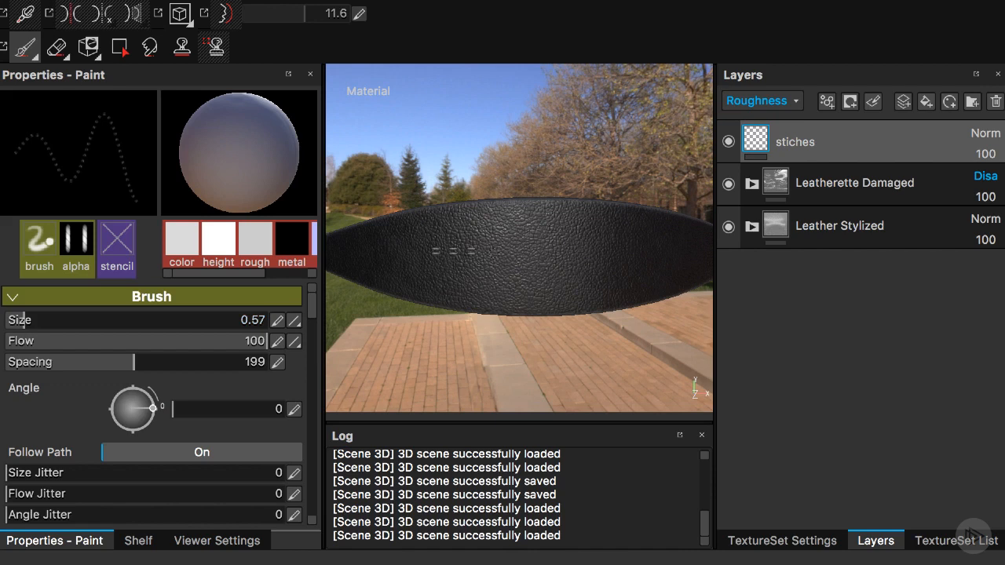
click(36, 323)
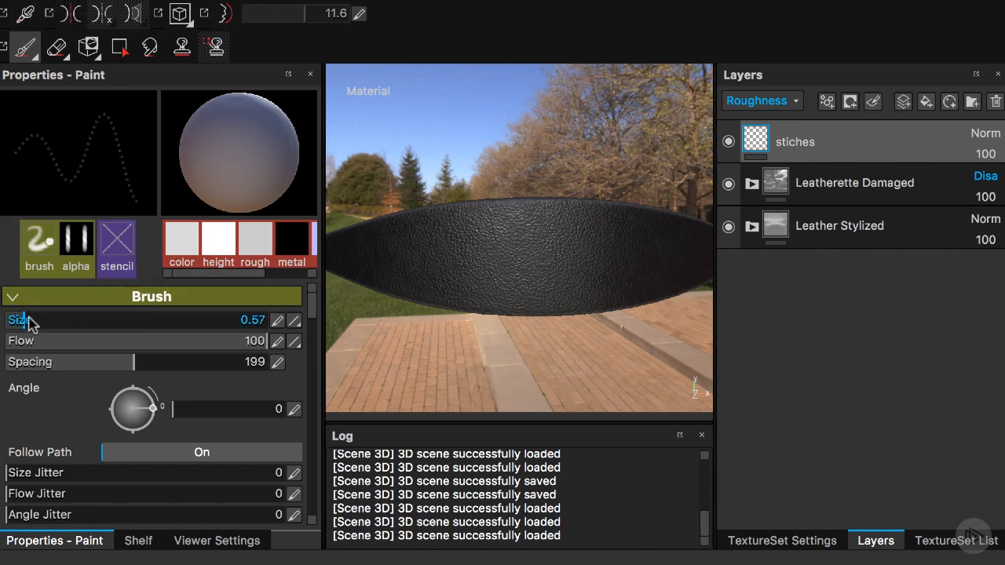
drag(30, 324, 32, 322)
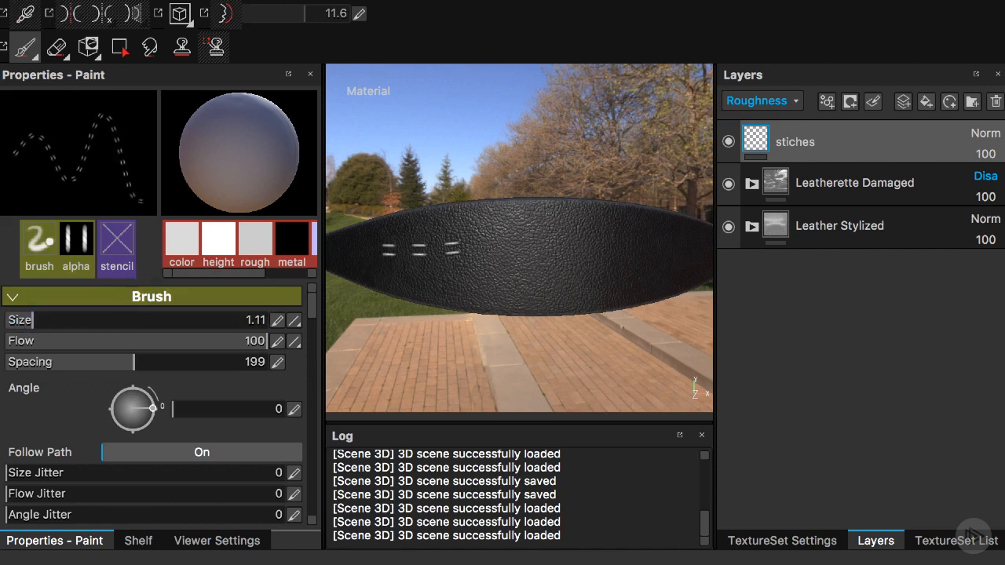
- Set the brush Size to 0.75 and paint a row of double stitches across the middle of the handle
click(278, 321)
text(0.)
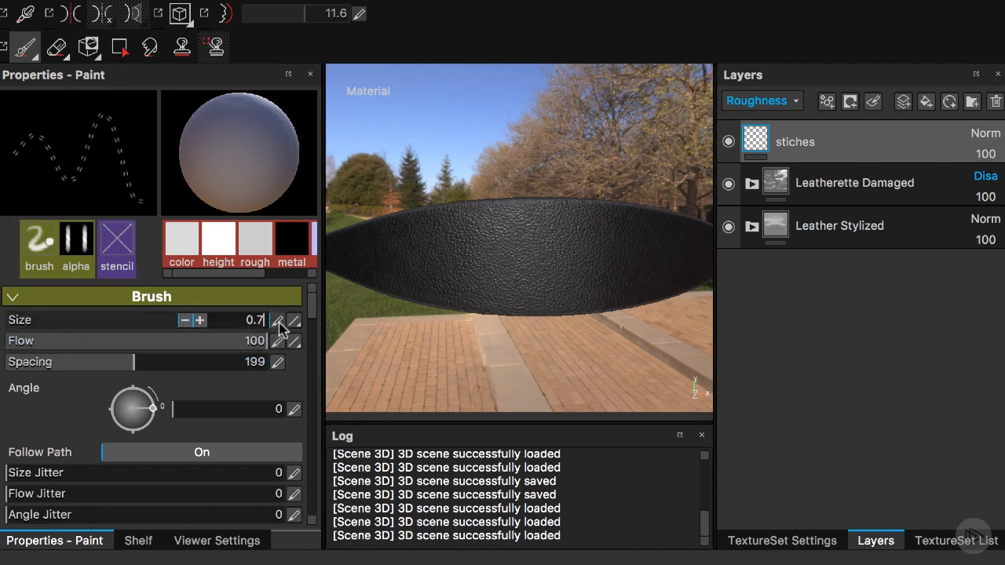
text(75)
key(Return)
drag(410, 245, 533, 248)
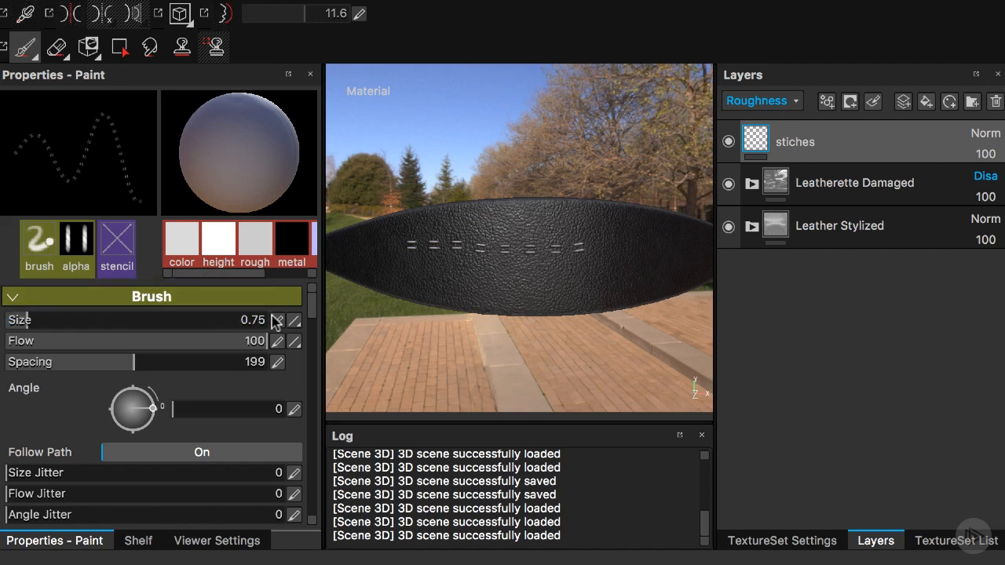
- Set the brush Size to 0.85
click(277, 321)
text(0)
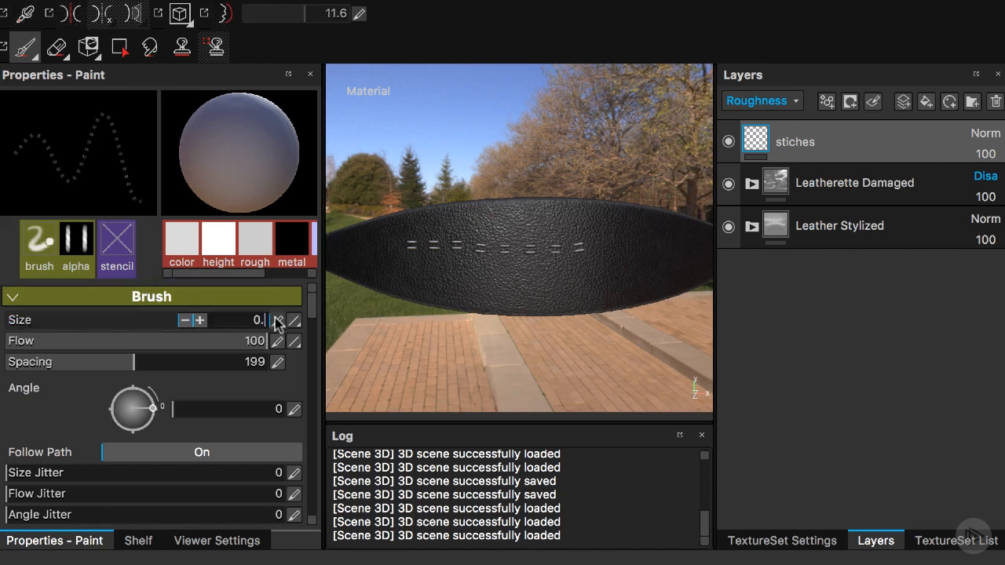
text(.85)
key(Return)
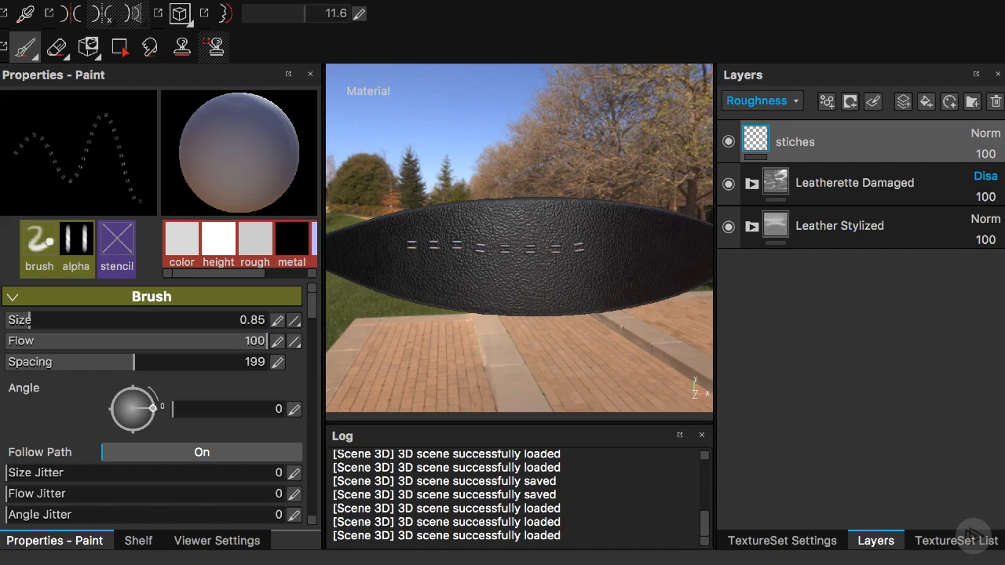
- Undo the last stitch row, then try another short row of double stitches at the current brush size and undo it
key(ctrl+z)
drag(419, 250, 519, 253)
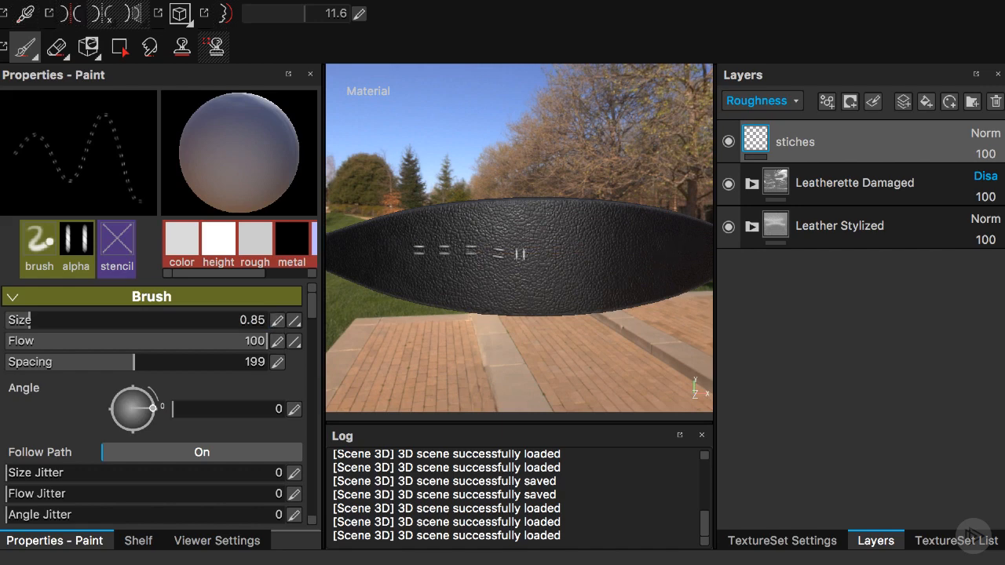
key(ctrl+z)
- Switch the viewport to the 2D UV view, hide the side panels and frame the leather-textured handle island
key(F2)
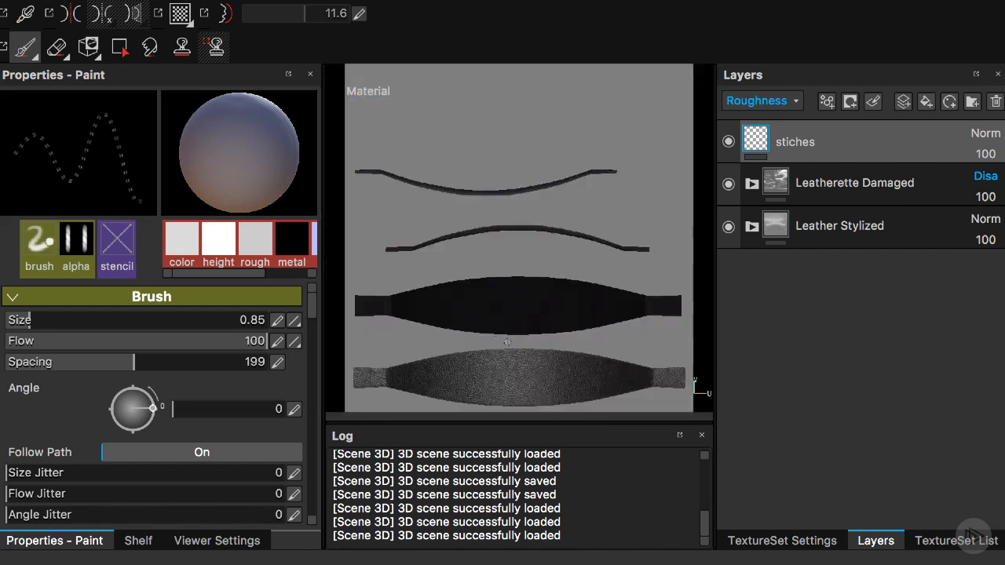
scroll(471, 231, up, 4)
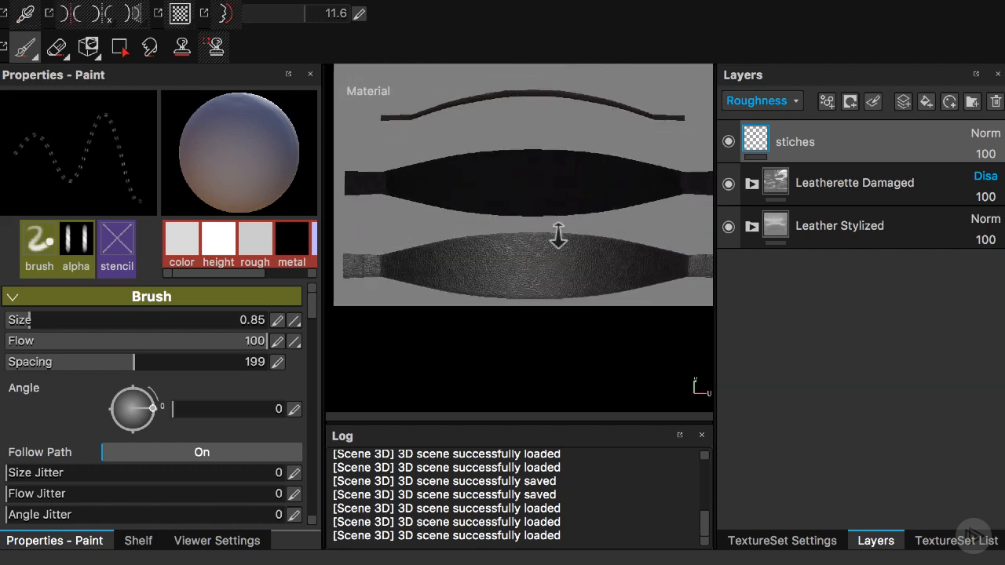
middle_drag(558, 234, 539, 301)
scroll(539, 294, up, 3)
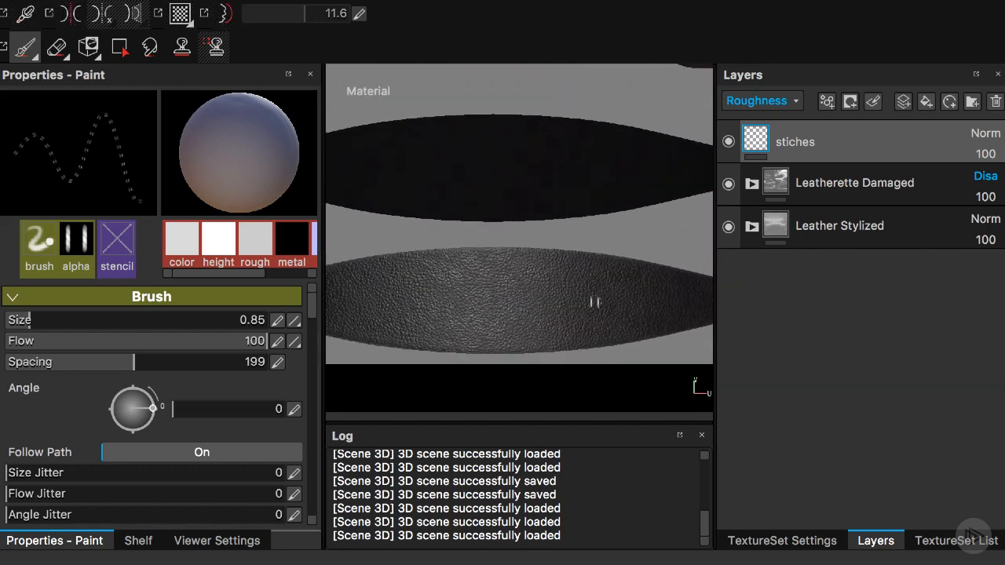
key(Tab)
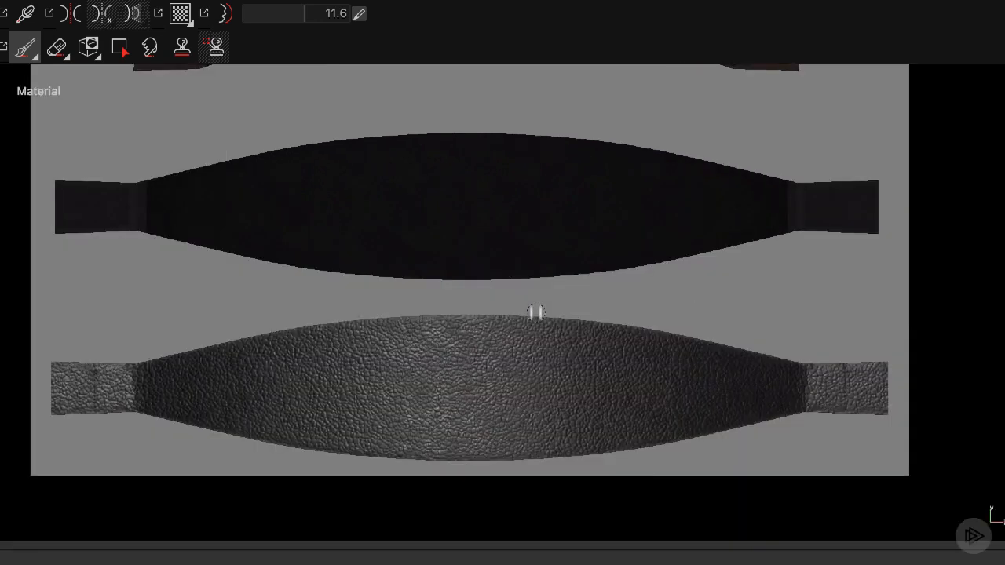
middle_drag(463, 309, 513, 274)
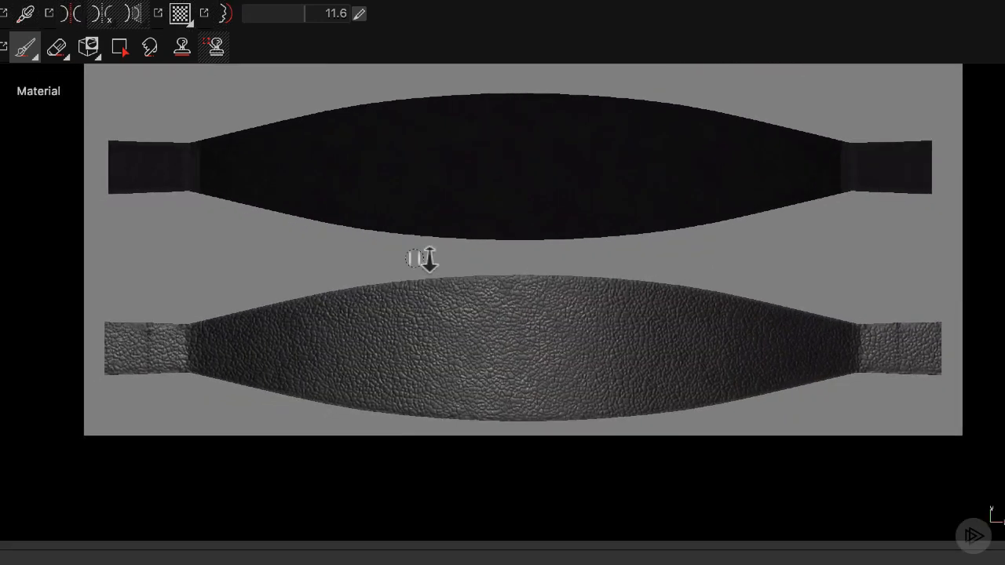
scroll(419, 258, up, 3)
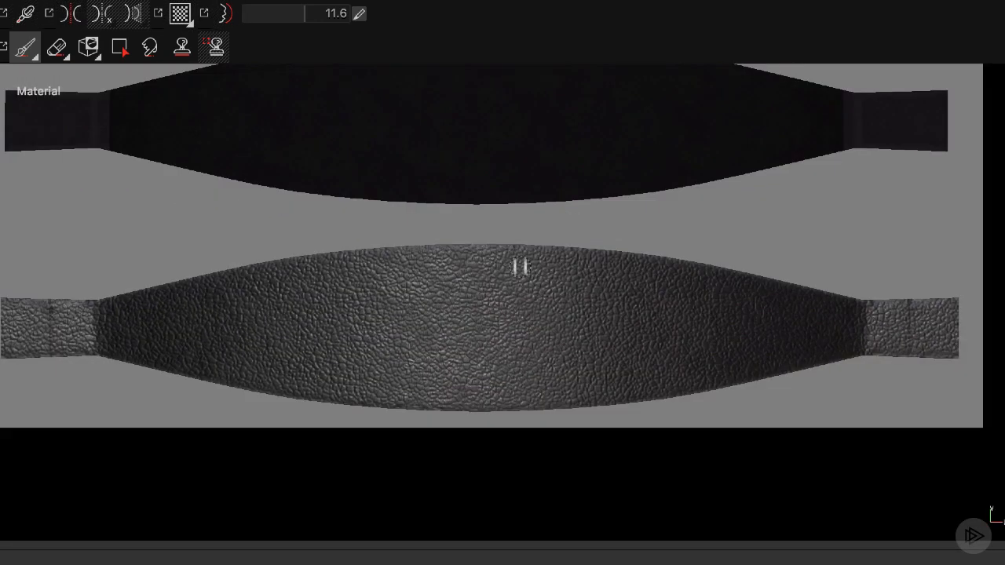
- Turn on Lazy Mouse for the brush and set its distance to 12
click(227, 15)
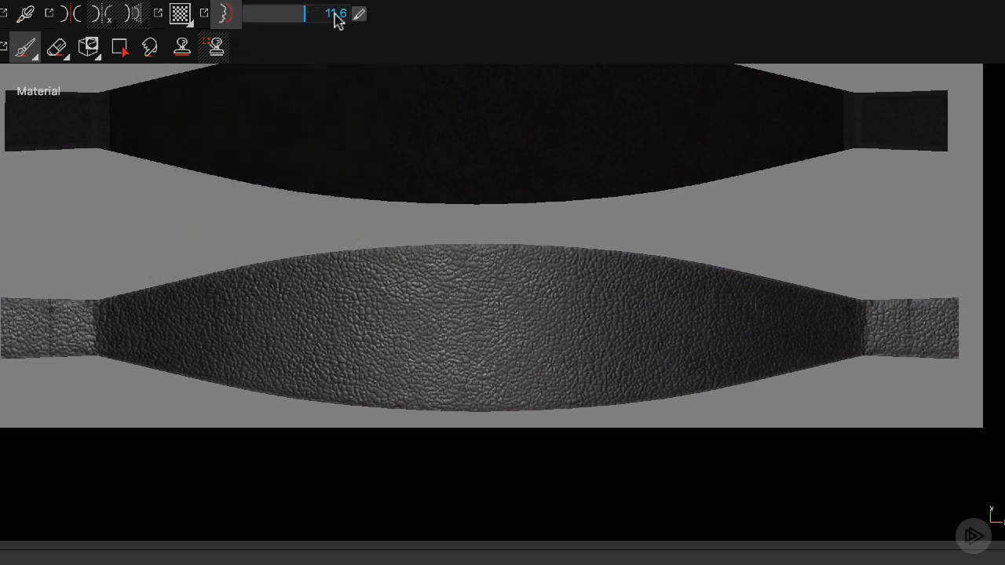
click(358, 14)
text(12)
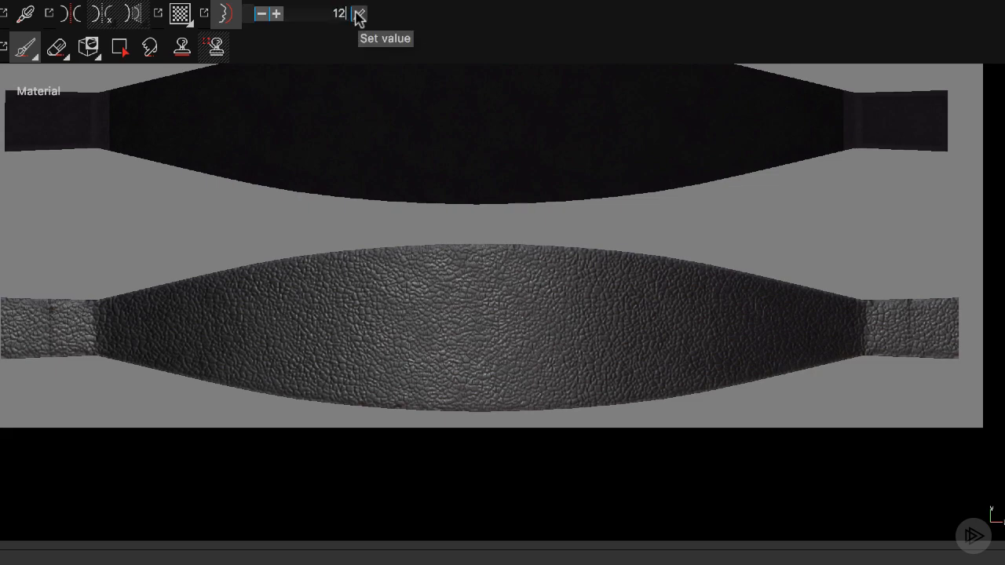
click(358, 14)
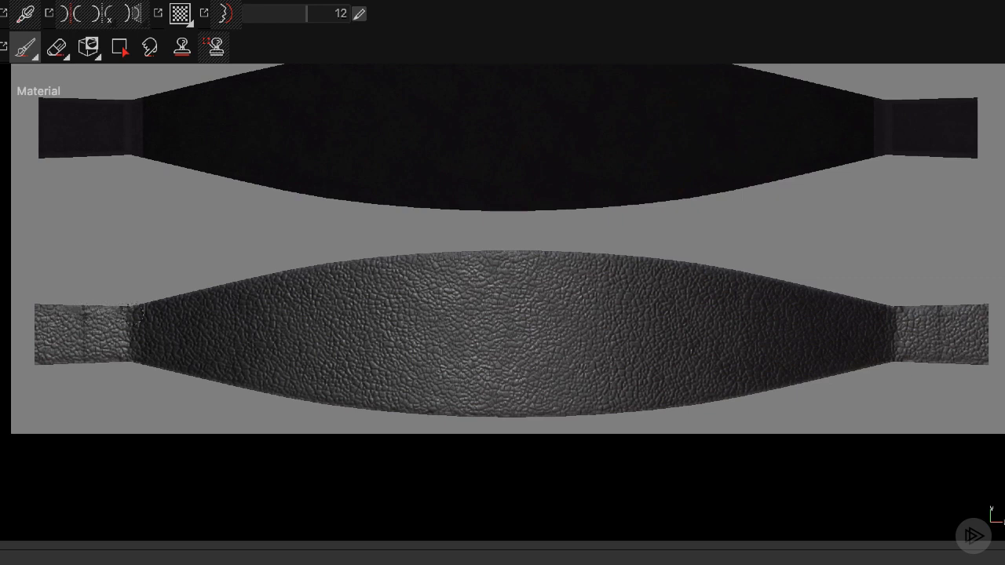
mouse_move(177, 311)
mouse_down()
mouse_move(206, 318)
mouse_move(83, 317)
mouse_move(168, 325)
mouse_move(225, 271)
mouse_up()
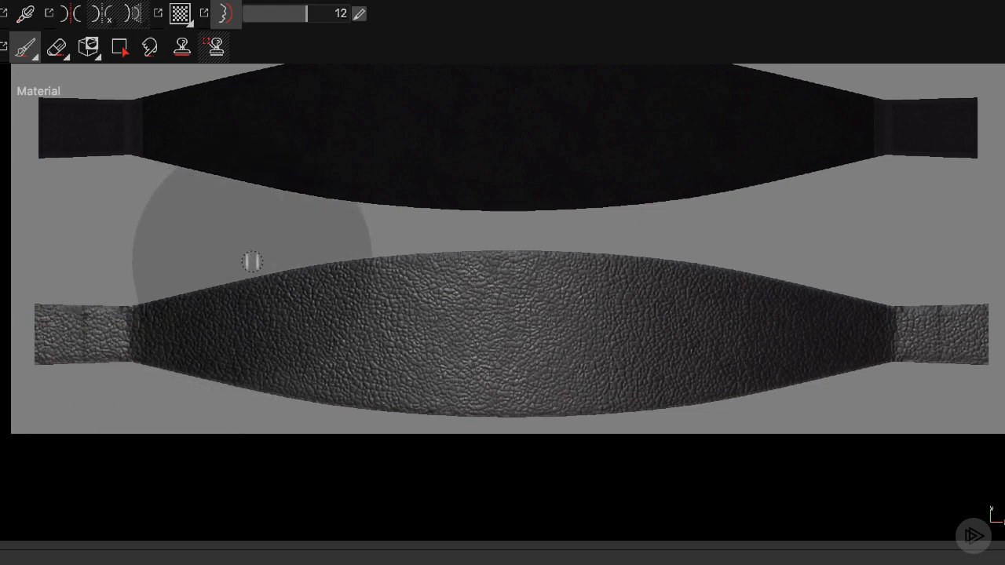
- Set the brush Spacing to 162 and return to the enlarged UV view
key(Tab)
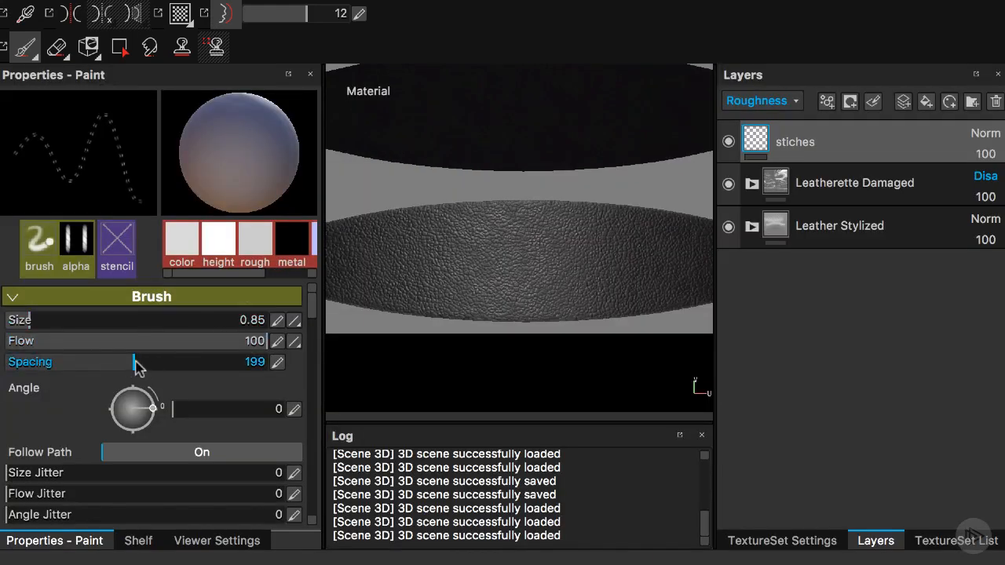
drag(128, 364, 106, 359)
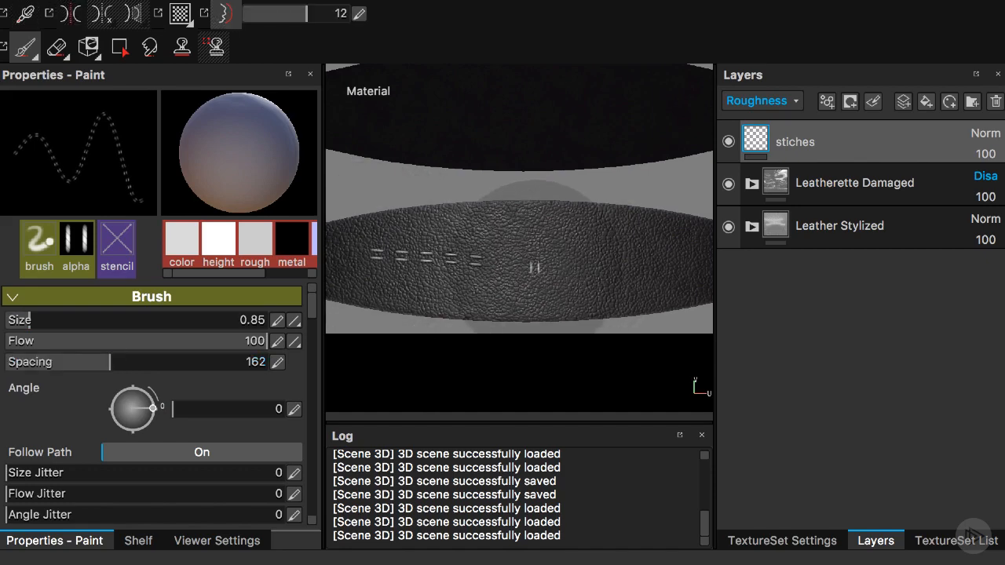
key(Tab)
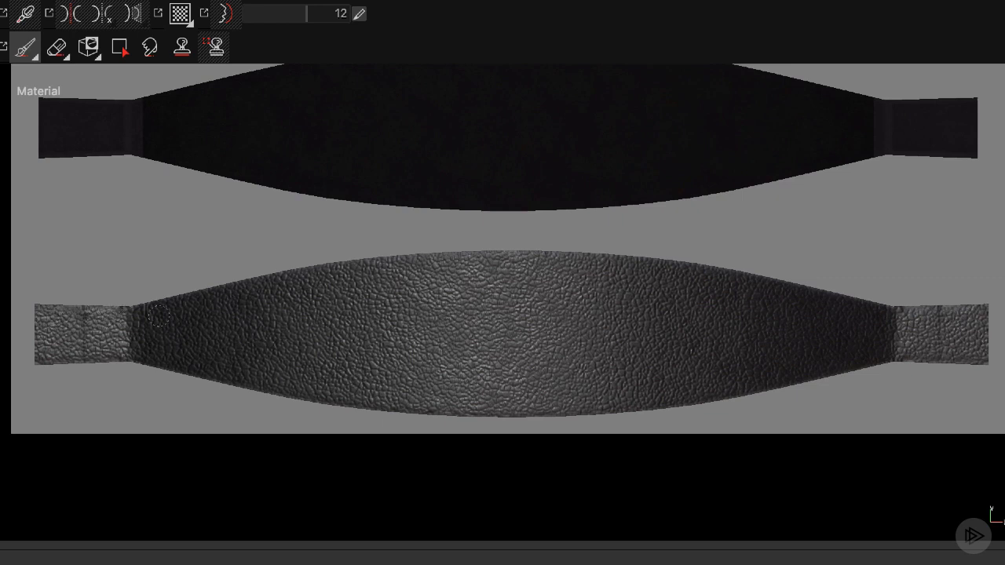
- Paint double stitches along the upper edge of the leather strip's left end tab
drag(159, 316, 264, 318)
key(super+z)
mouse_move(159, 320)
mouse_down()
mouse_move(225, 319)
mouse_move(210, 320)
mouse_up()
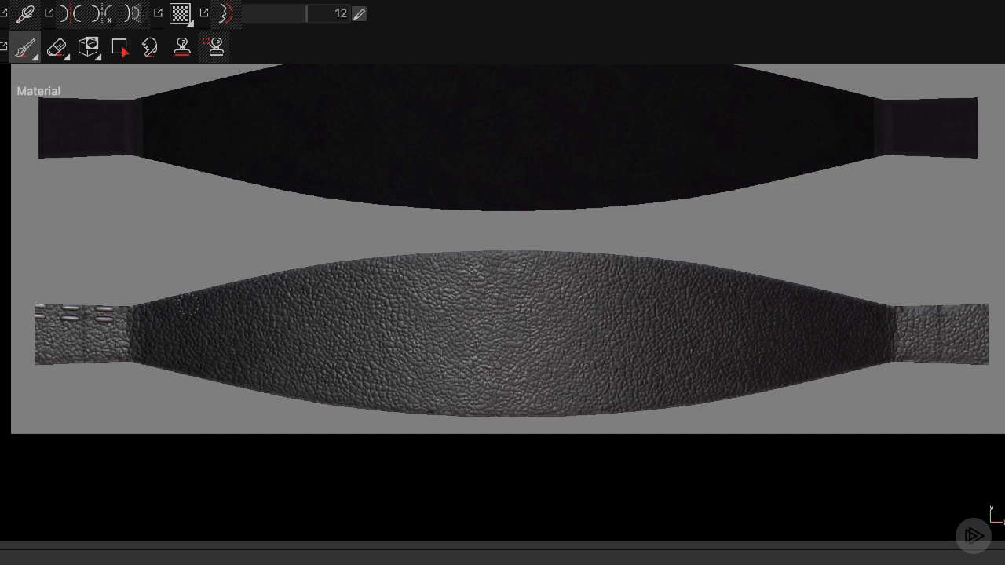
- Paint a continuous row of double stitches along the strip's curved upper edge, from the left tab to the right tab
drag(134, 317, 174, 310)
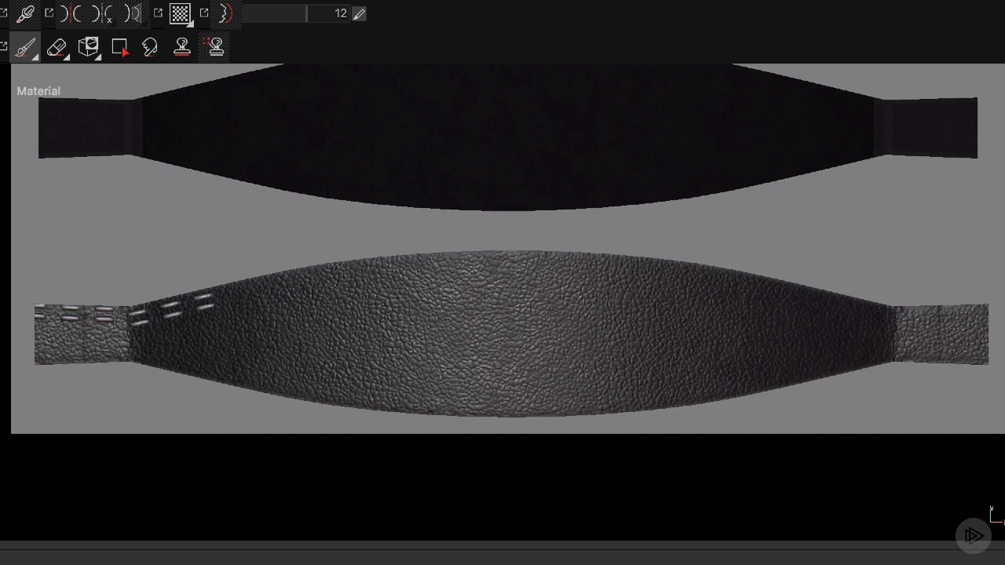
drag(310, 281, 339, 276)
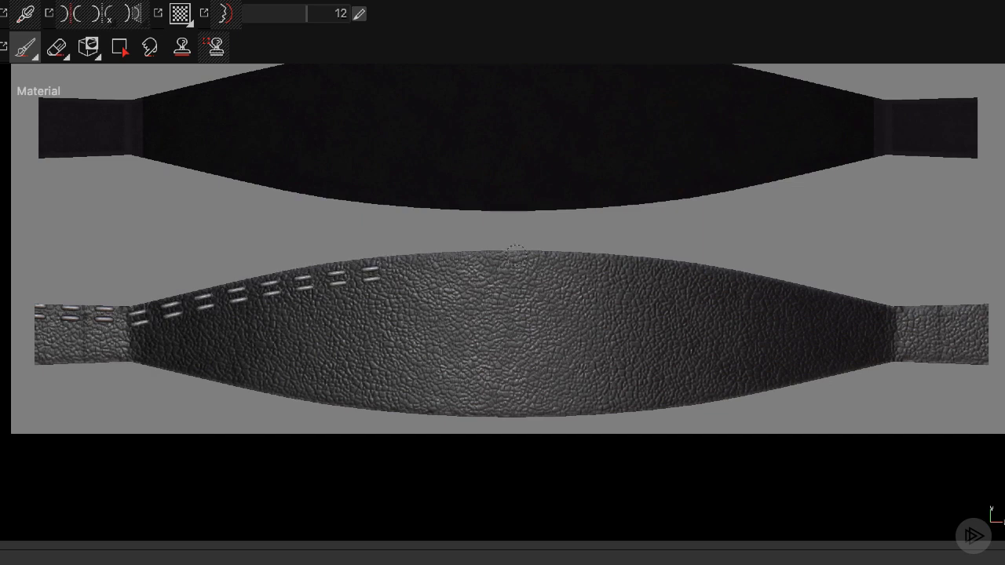
drag(514, 253, 871, 306)
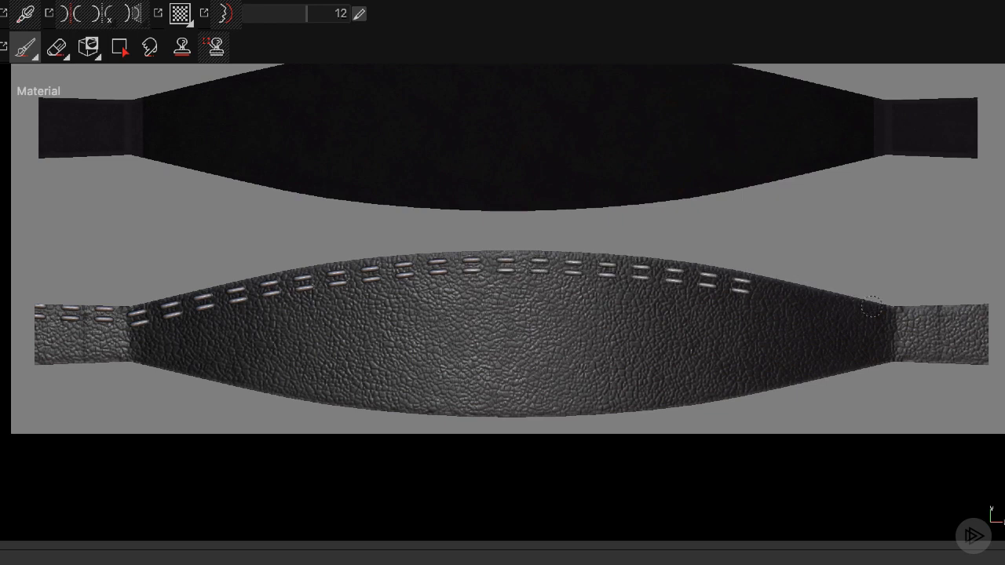
drag(785, 292, 993, 336)
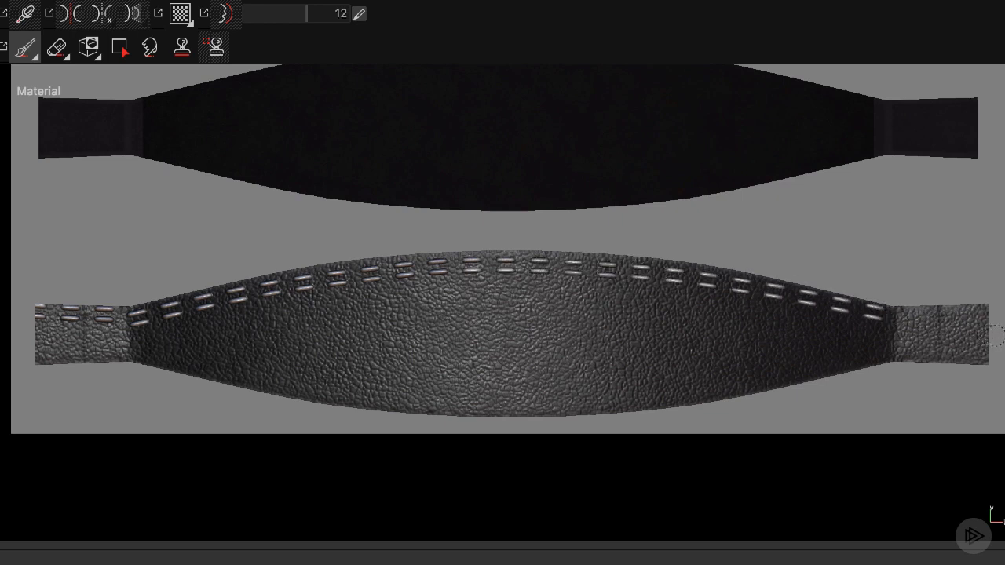
- Paint double stitches along the upper edge of the right end tab and the lower edge of the left end tab
ctrl+right_drag(908, 294, 927, 294)
drag(886, 317, 975, 319)
mouse_move(258, 303)
ctrl+right_down()
mouse_move(56, 325)
mouse_move(33, 354)
ctrl+right_up()
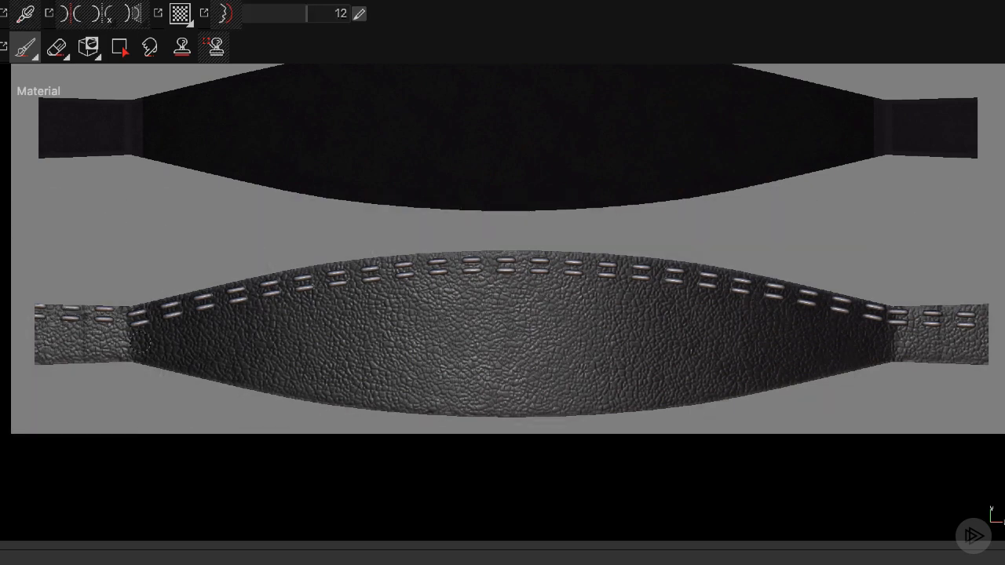
drag(36, 354, 120, 353)
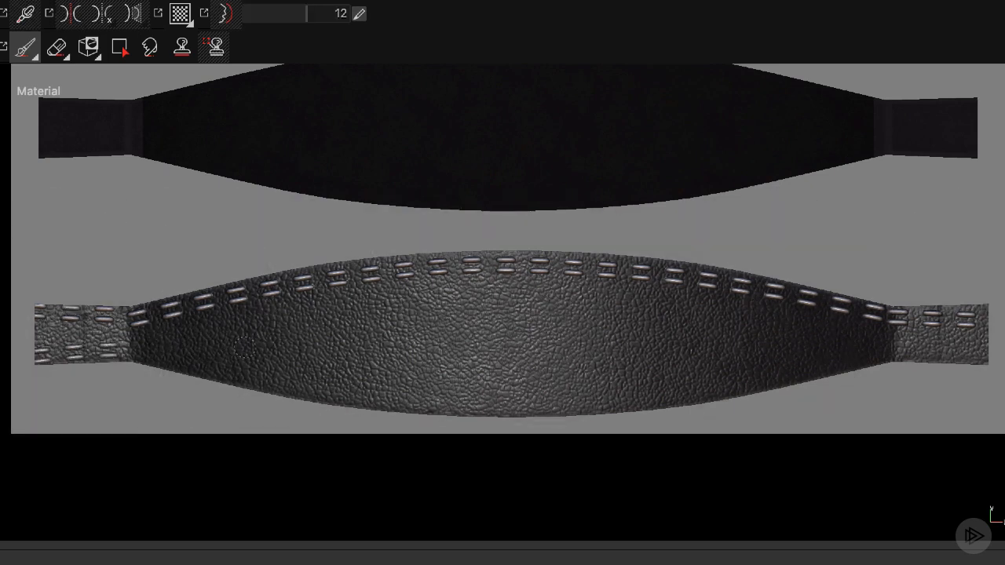
- Try a row of double stitches along the strip's curved lower edge, then undo it
mouse_move(135, 351)
ctrl+right_down()
mouse_move(165, 352)
mouse_move(138, 352)
ctrl+right_up()
mouse_move(135, 349)
mouse_down()
mouse_move(273, 385)
mouse_move(447, 400)
mouse_up()
mouse_move(587, 414)
mouse_down()
mouse_move(848, 369)
mouse_move(993, 328)
mouse_up()
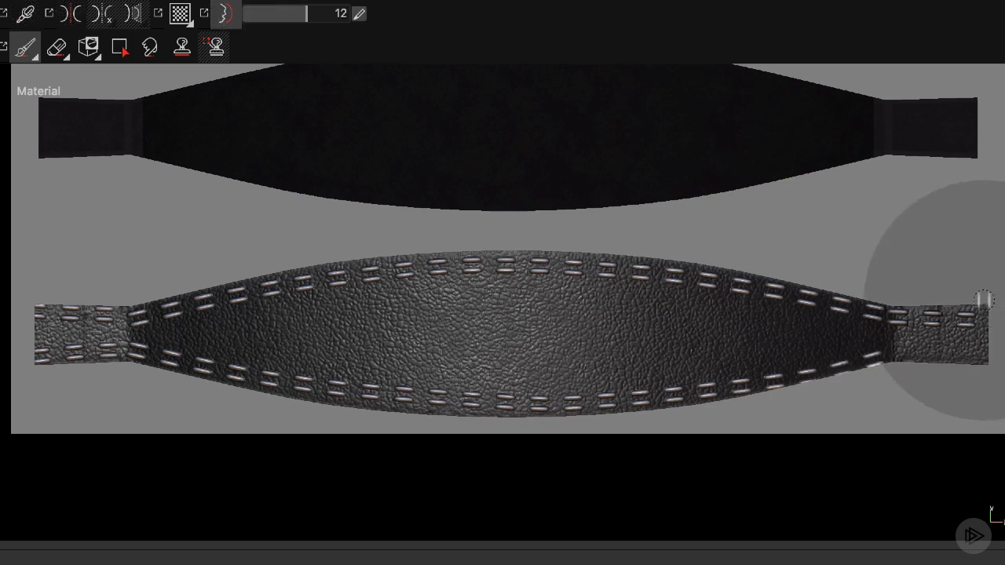
key(ctrl+z)
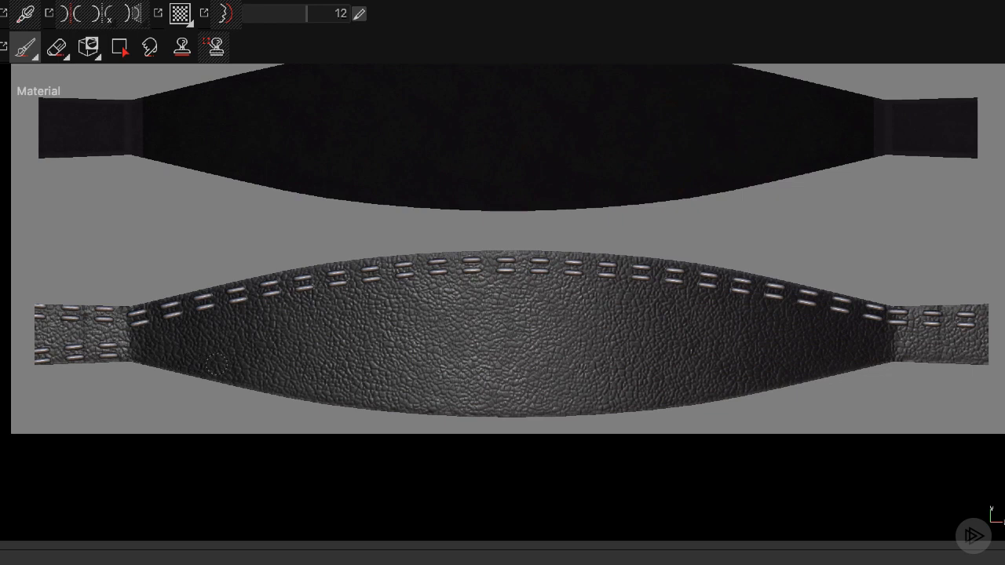
- Paint double stitches along the strip's curved lower edge and across the lower edge of the right end tab
mouse_move(243, 364)
mouse_down()
mouse_move(479, 415)
mouse_move(581, 413)
mouse_move(605, 391)
mouse_move(695, 395)
mouse_move(916, 357)
mouse_up()
drag(959, 326, 991, 328)
key(bracketright)
key(bracketright)
key(bracketright)
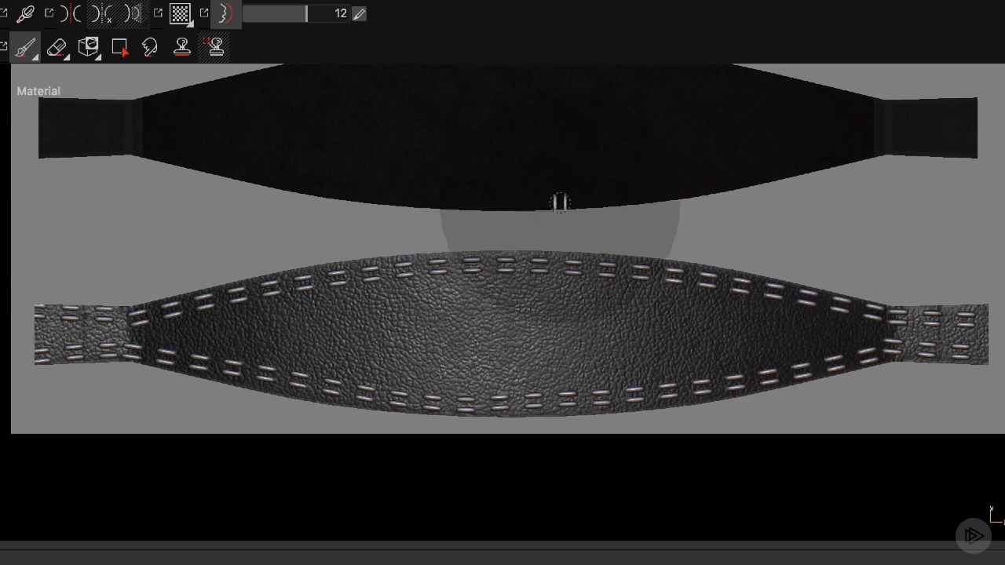
- Return to the 3D view and examine the stitching along both edges of the handle from different angles and distances
key(F2)
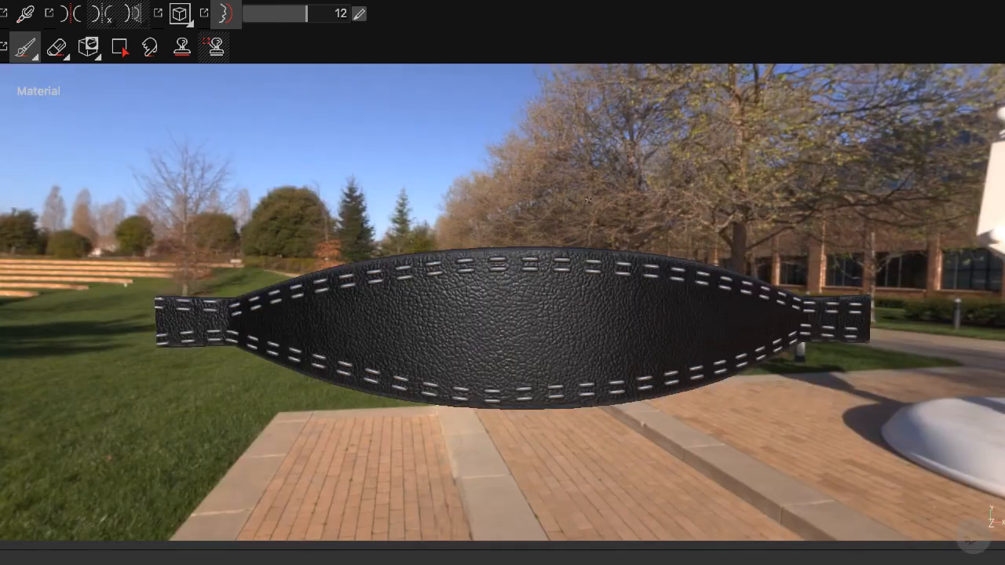
alt+drag(542, 314, 718, 332)
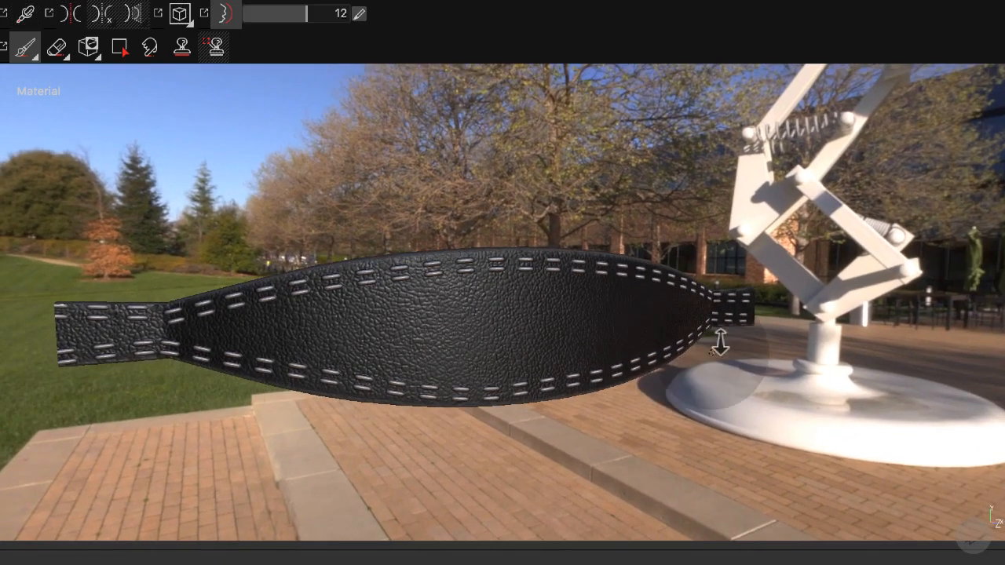
alt+right_drag(717, 332, 503, 276)
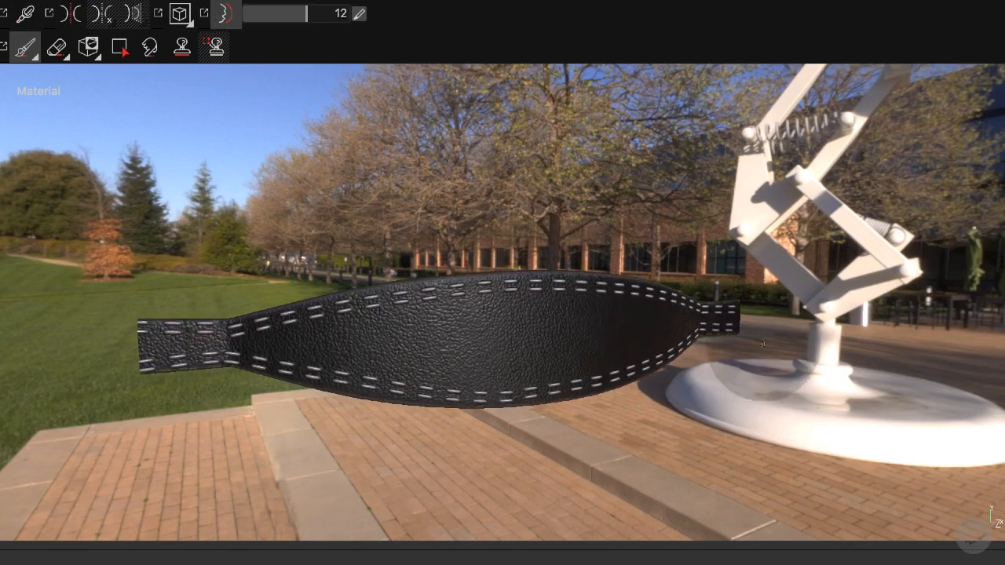
alt+drag(502, 277, 596, 310)
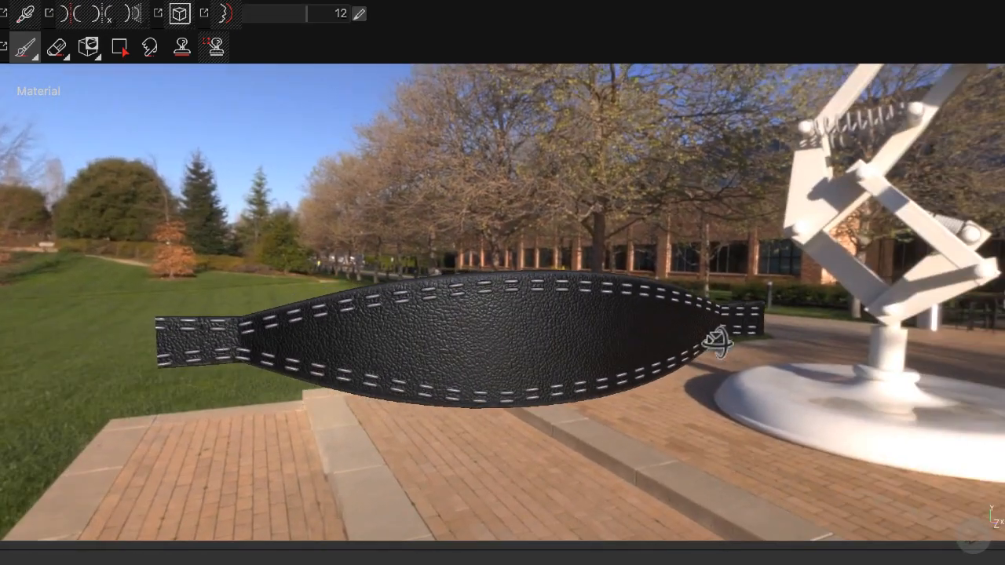
alt+right_drag(597, 310, 513, 303)
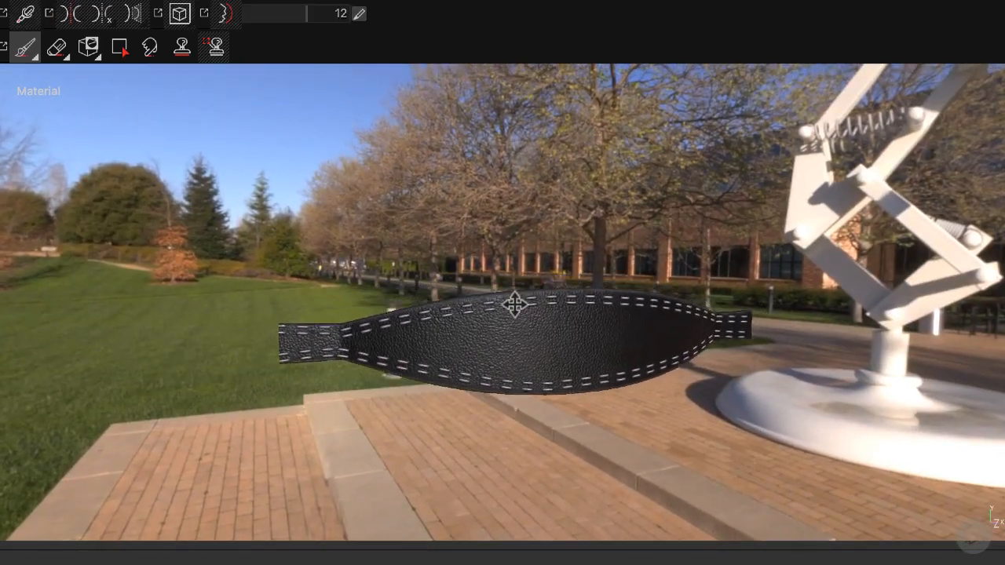
alt+middle_drag(514, 303, 422, 249)
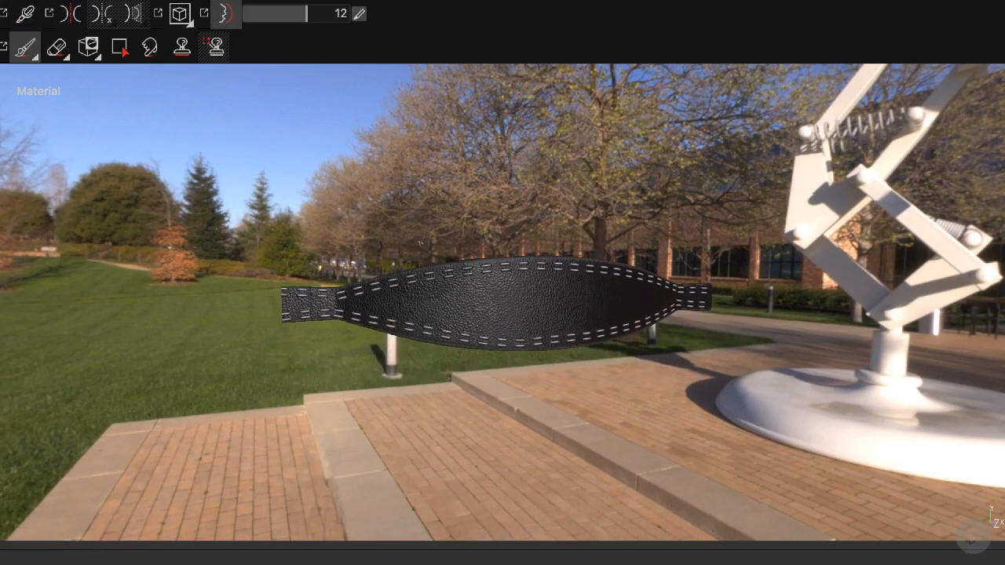
alt+right_drag(421, 248, 498, 303)
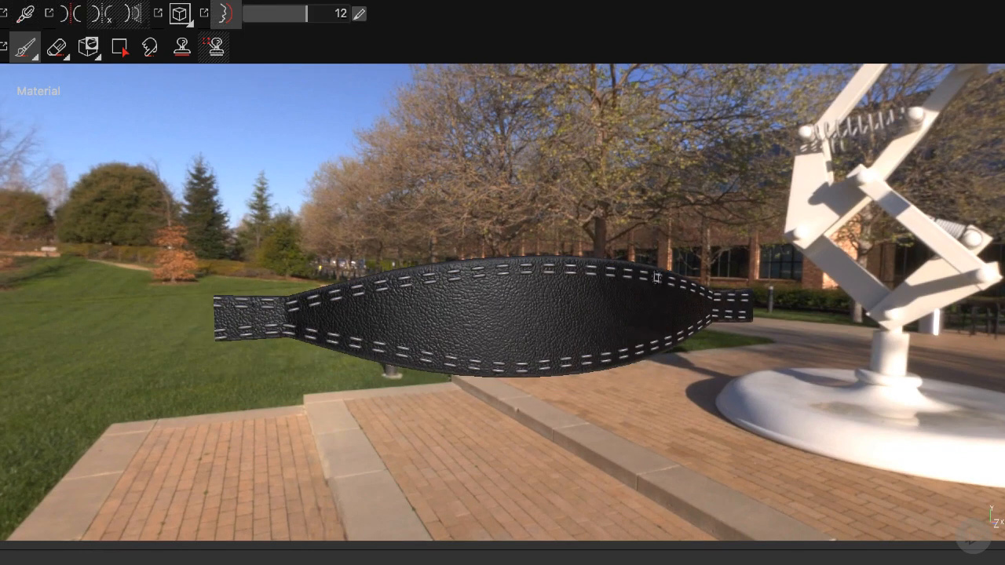